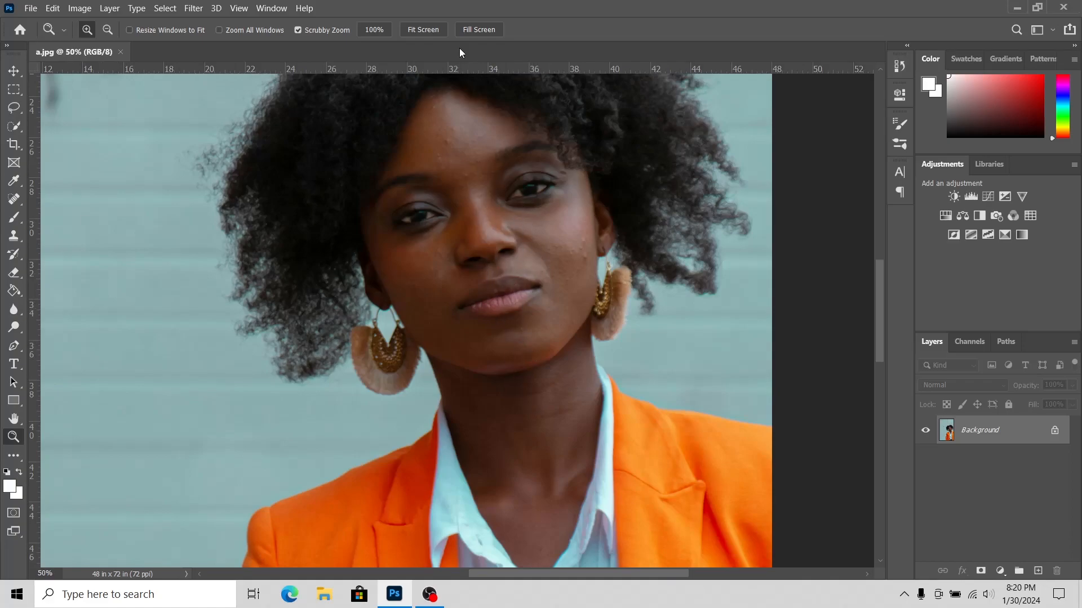
- Fit the whole photo in view and duplicate the Background layer
left_click(435, 31)
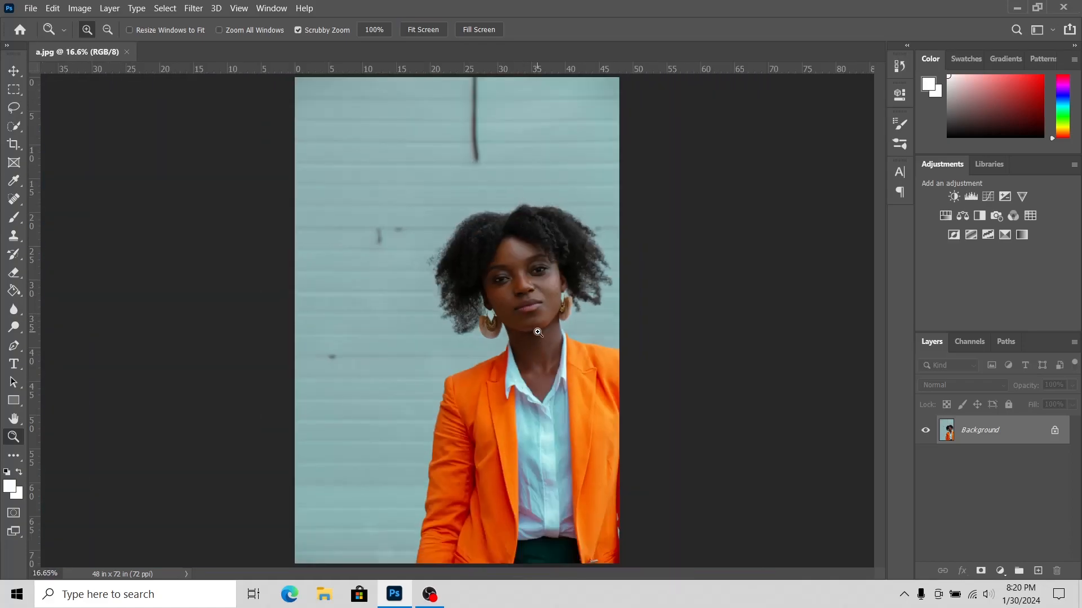
left_click(13, 71)
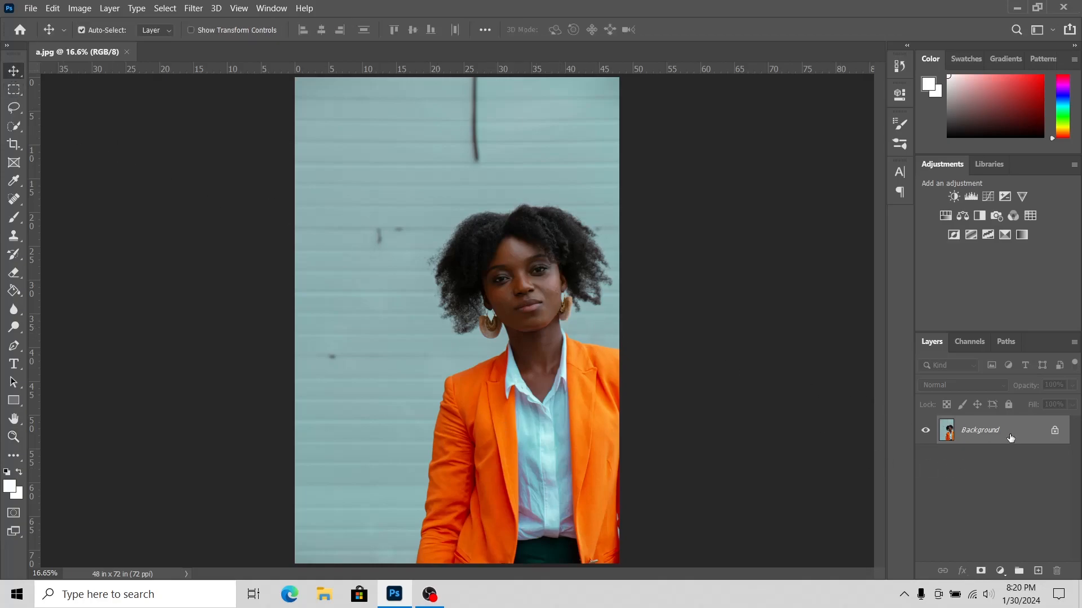
left_click_drag(1023, 435, 1038, 571)
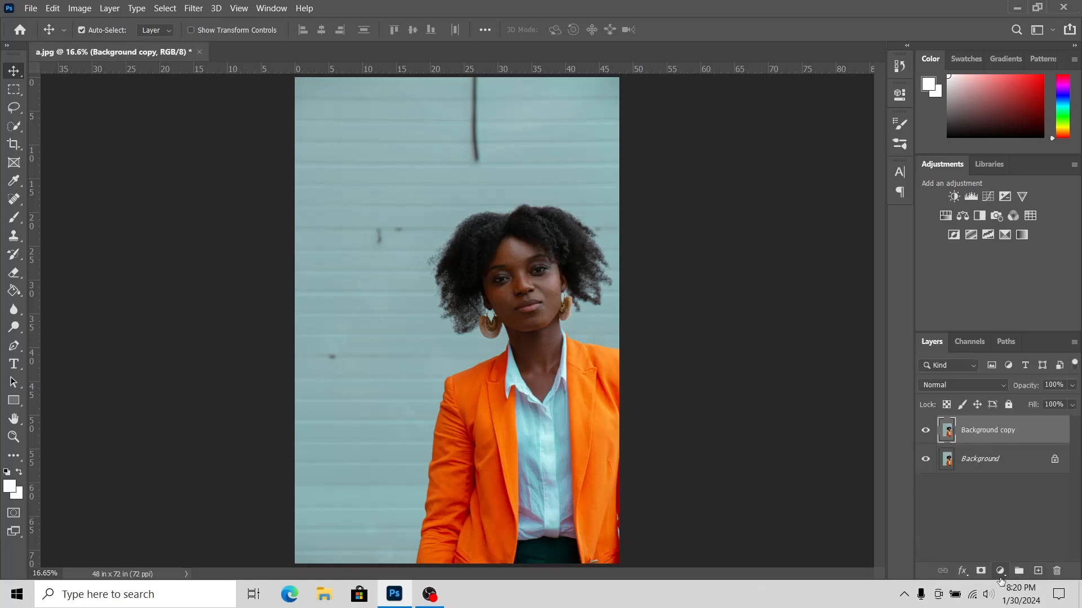
- Add a Levels adjustment with the white input level at 217 and merge it down into the Background copy
left_click(1001, 571)
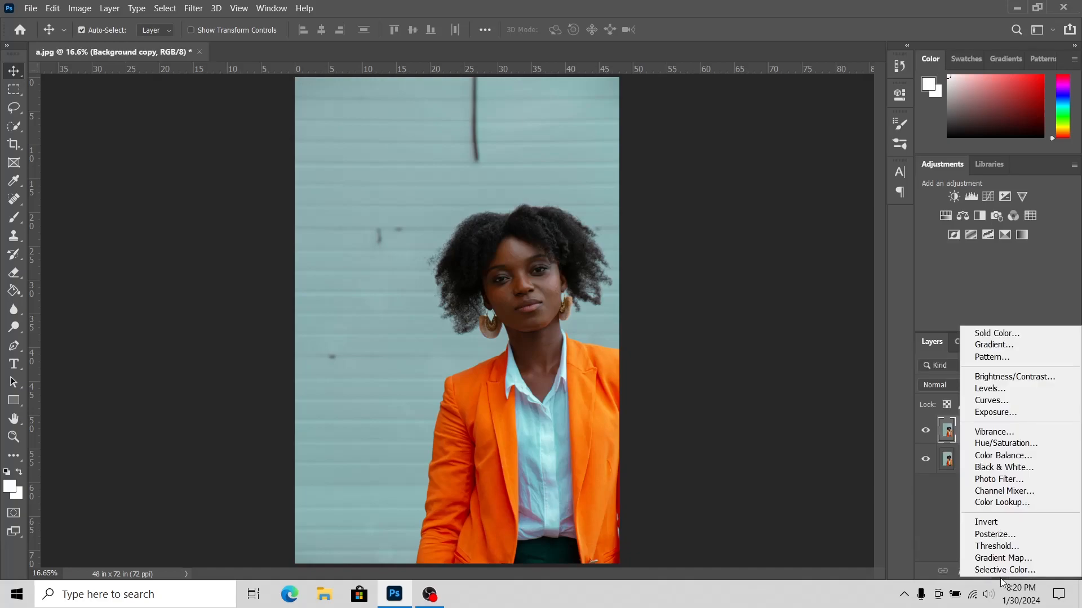
left_click(989, 392)
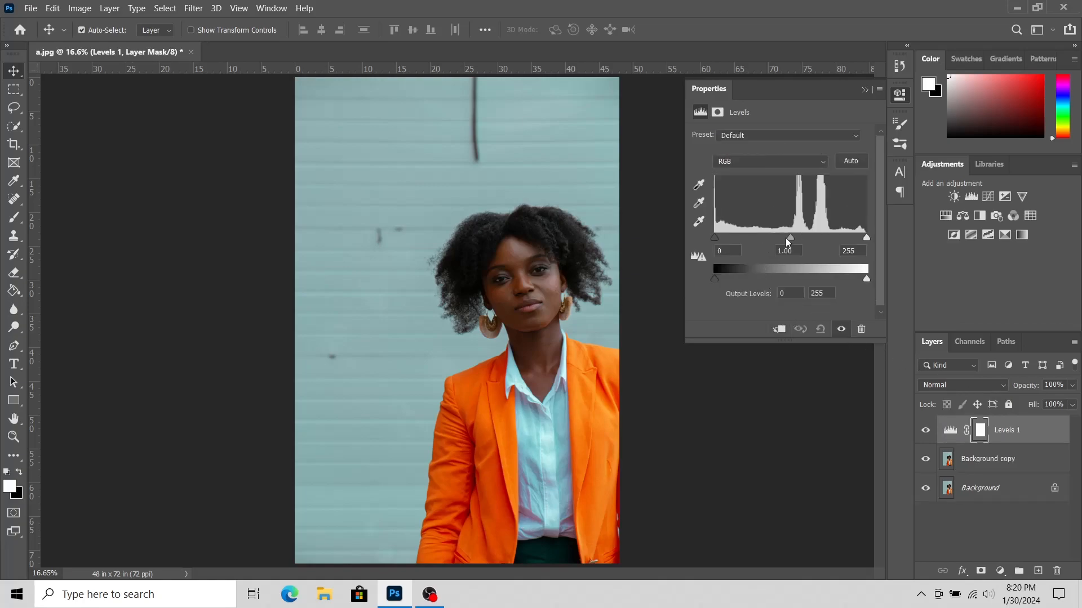
left_click_drag(867, 238, 844, 238)
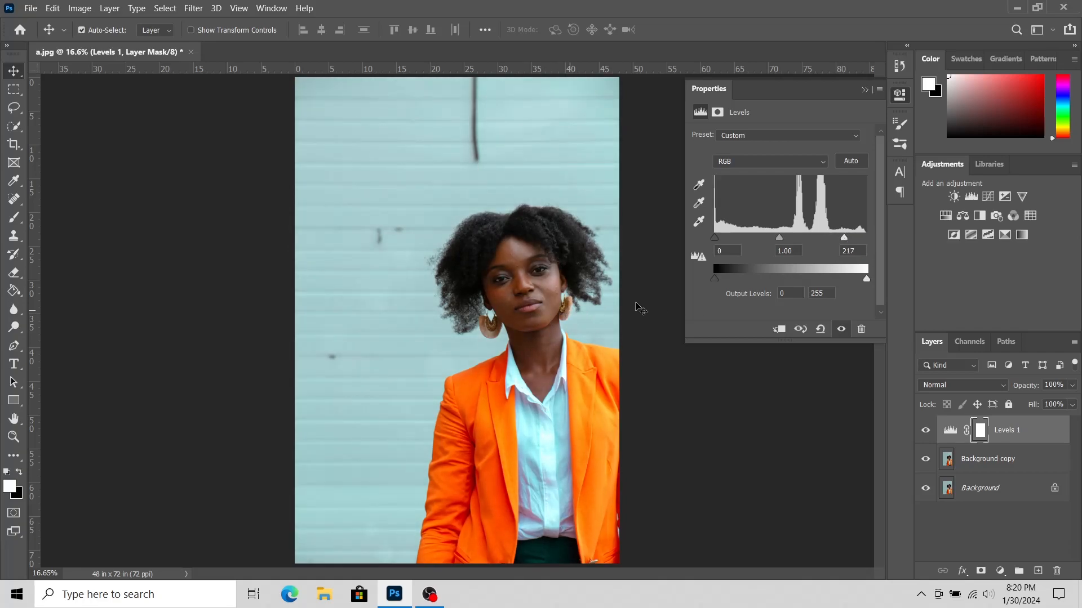
left_click(864, 89)
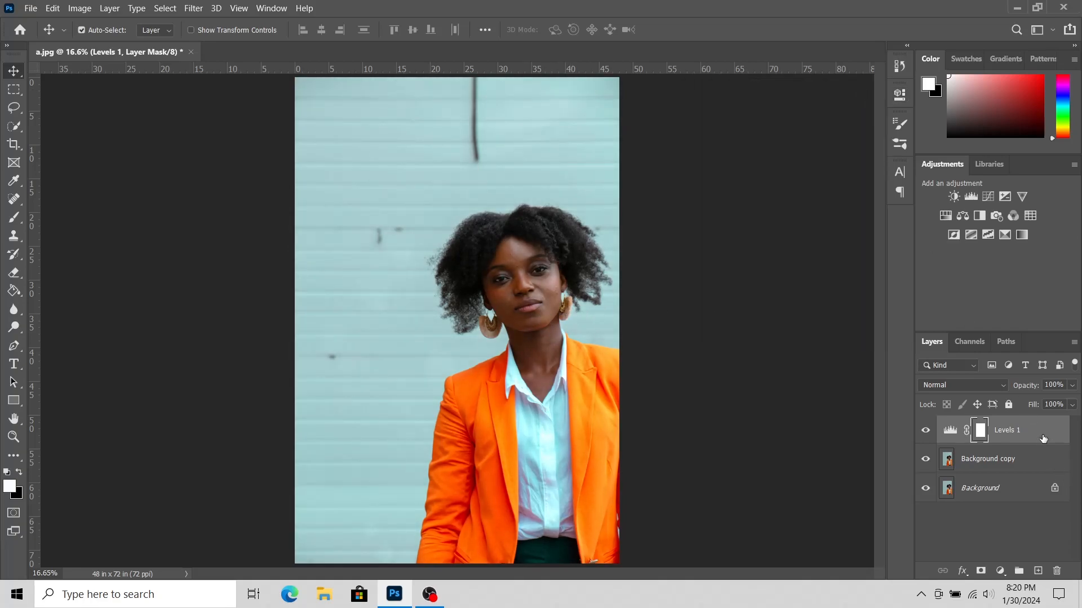
right_click(1022, 434)
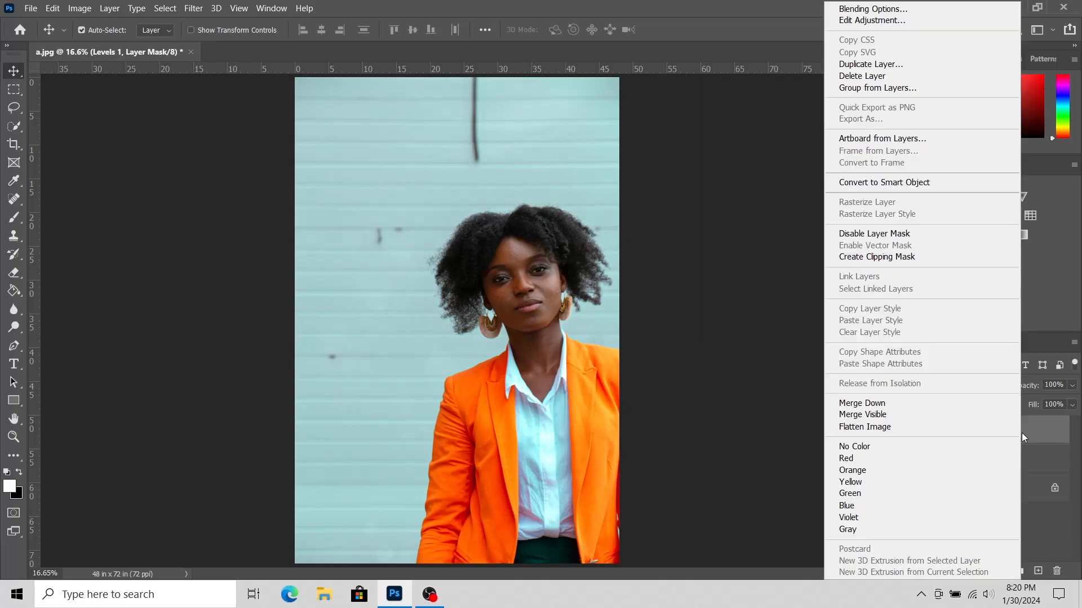
left_click(910, 404)
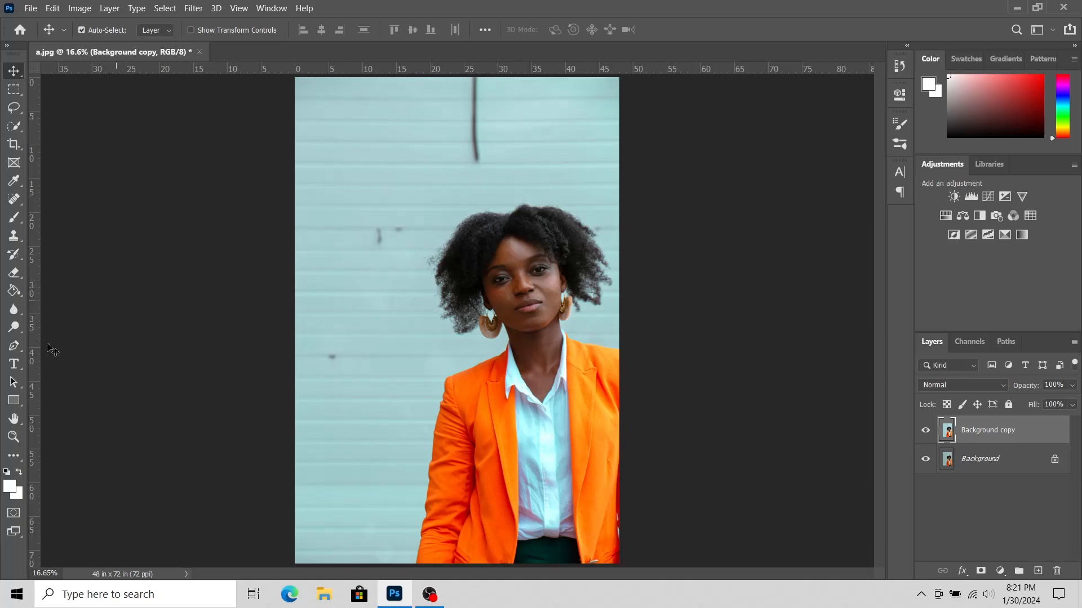
left_click(14, 437)
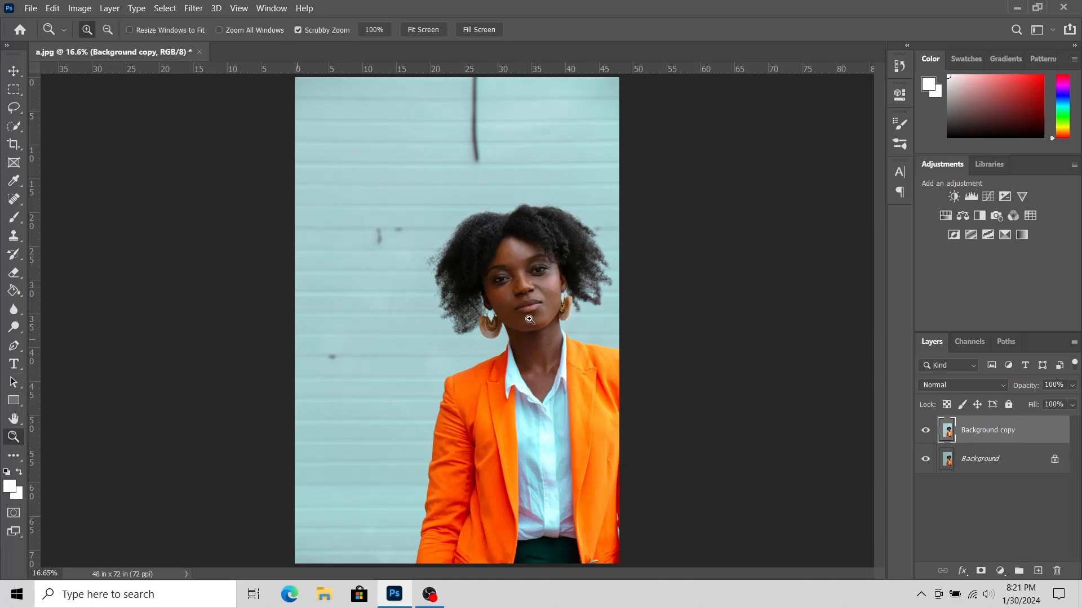
left_click(548, 297)
left_click(548, 296)
left_click(548, 297)
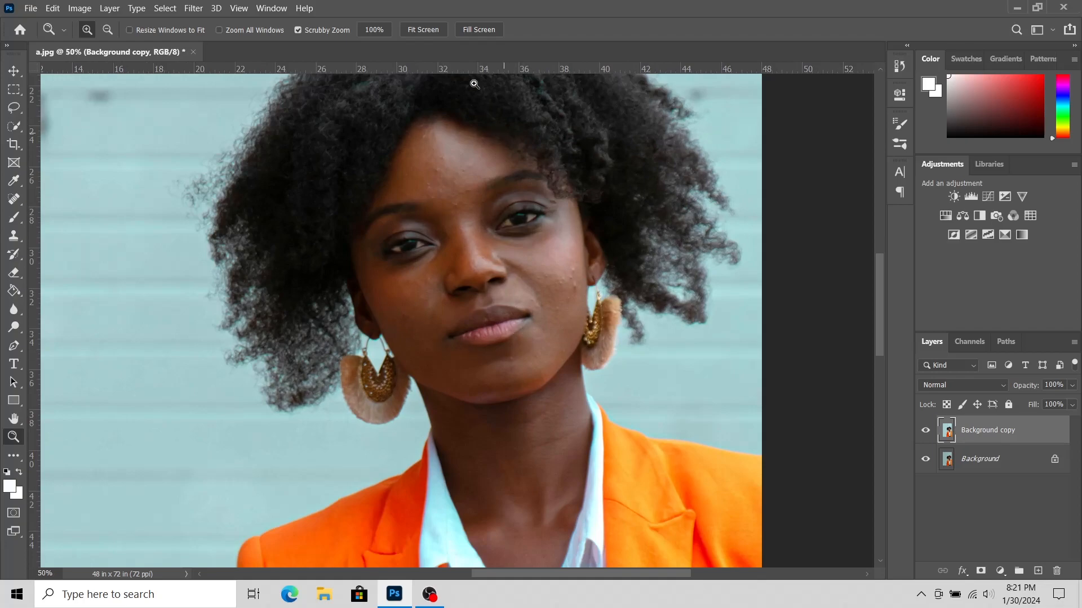
left_click(428, 30)
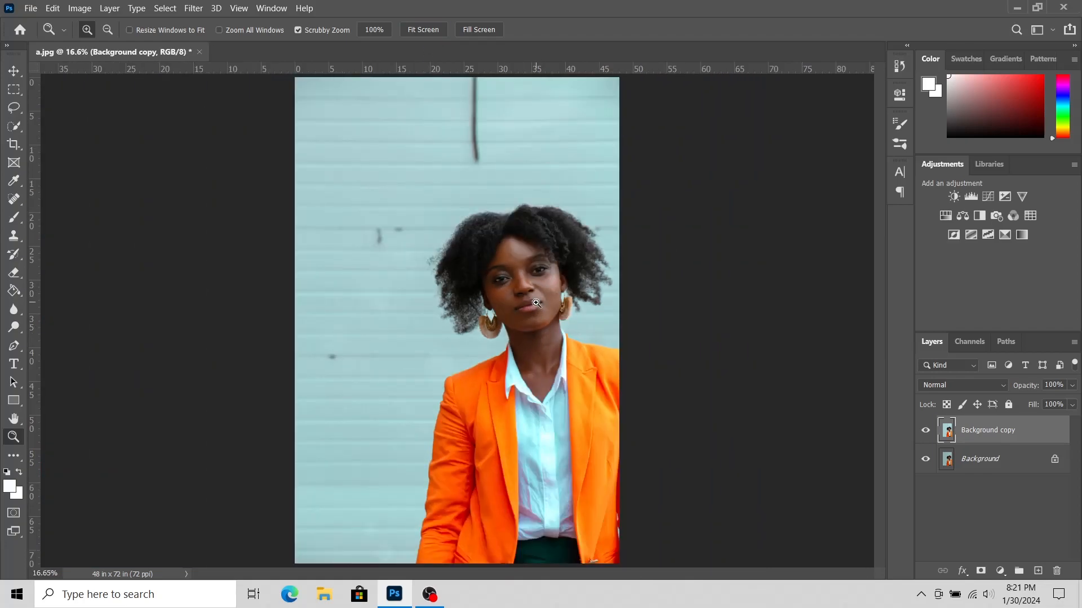
- Select the woman's head, hair and neck with the Quick Selection tool in add mode
left_click(13, 129)
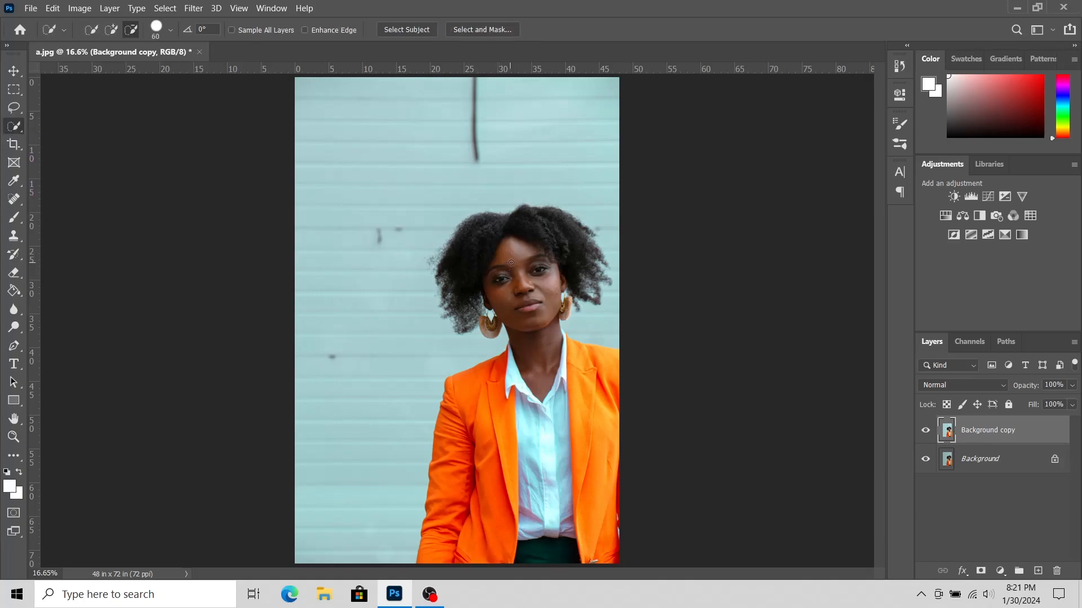
left_click(112, 30)
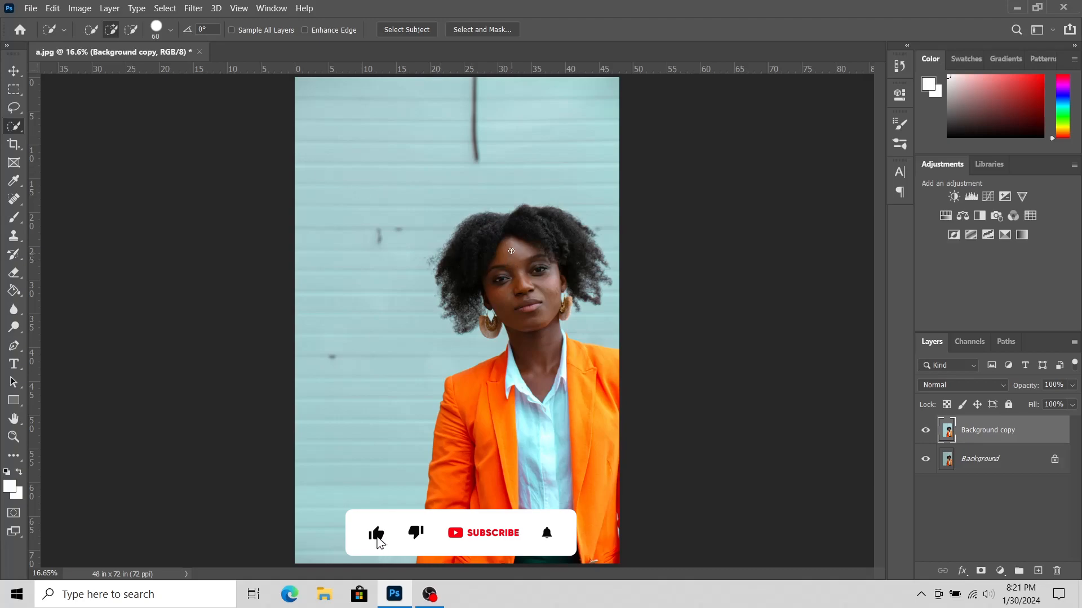
mouse_move(509, 246)
left_mouse_down()
mouse_move(537, 253)
mouse_move(497, 277)
mouse_move(516, 275)
mouse_move(495, 291)
mouse_move(504, 331)
mouse_move(533, 293)
mouse_move(560, 284)
left_mouse_up()
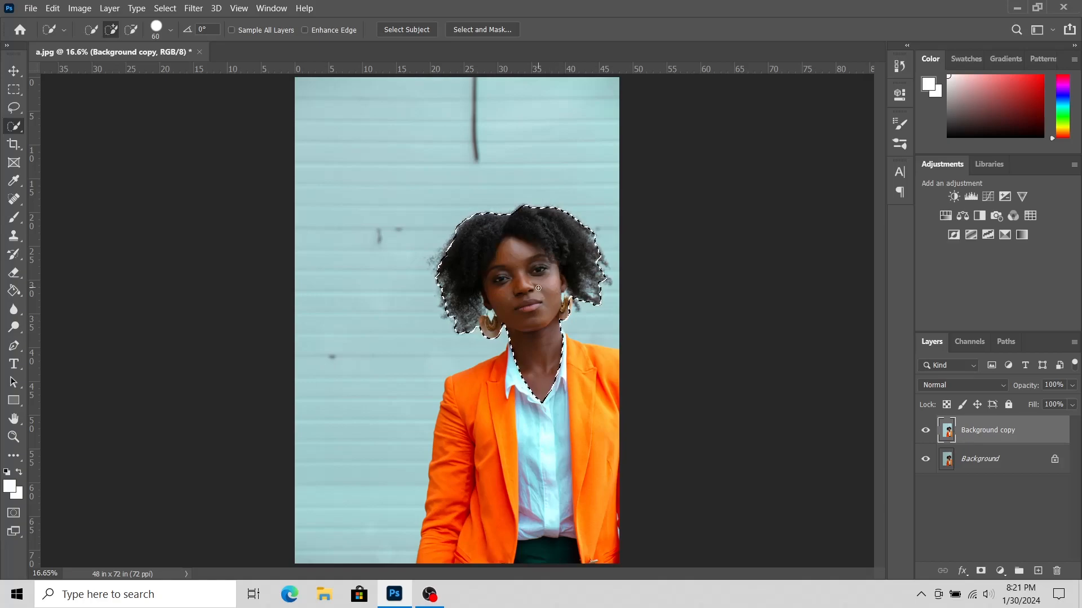
- Subtract the hair and earrings from the selection and add the ears back, keeping only the face, ears and neck
left_click(133, 31)
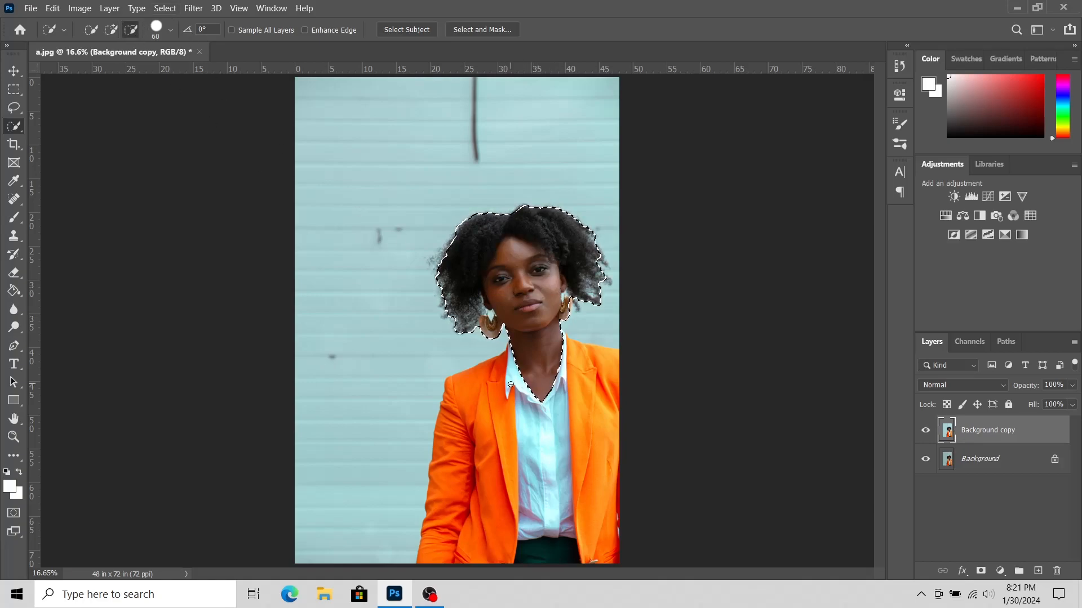
mouse_move(477, 326)
left_mouse_down()
mouse_move(479, 269)
mouse_move(417, 286)
mouse_move(493, 311)
left_mouse_up()
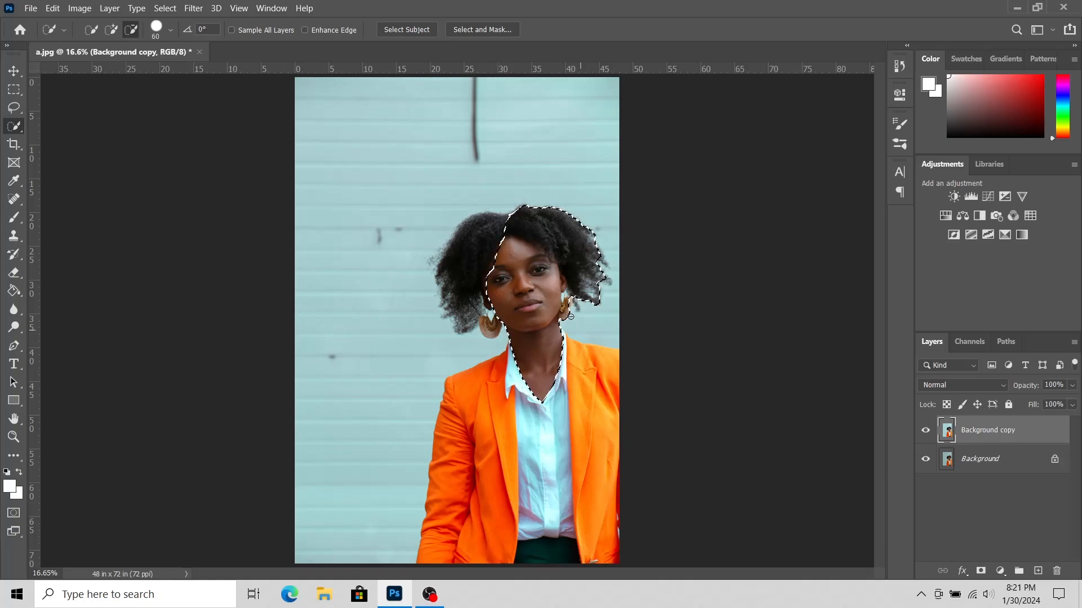
left_click_drag(568, 293, 569, 274)
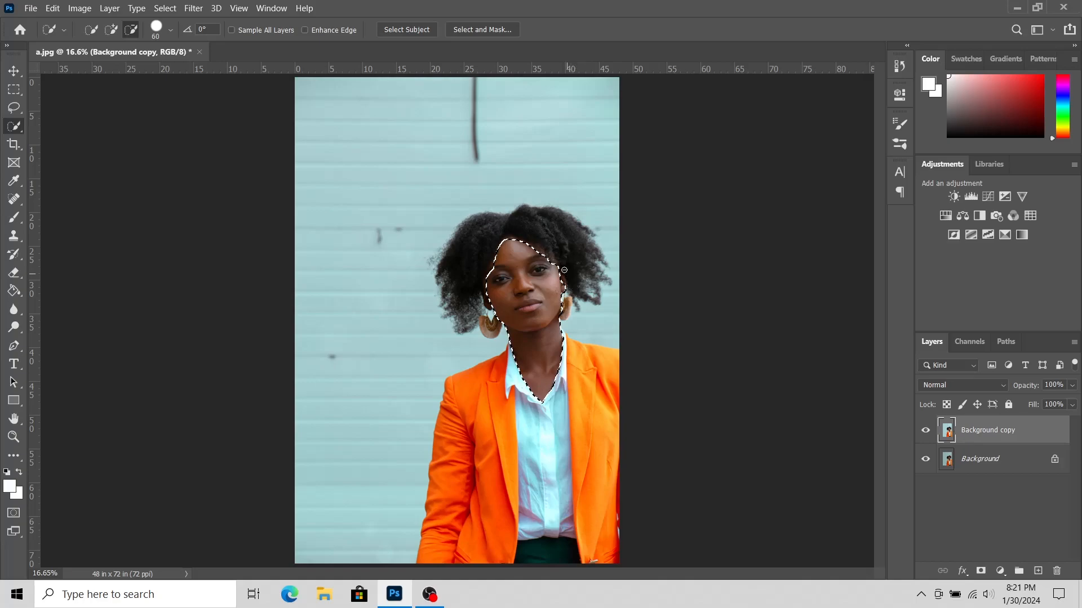
left_click(113, 31)
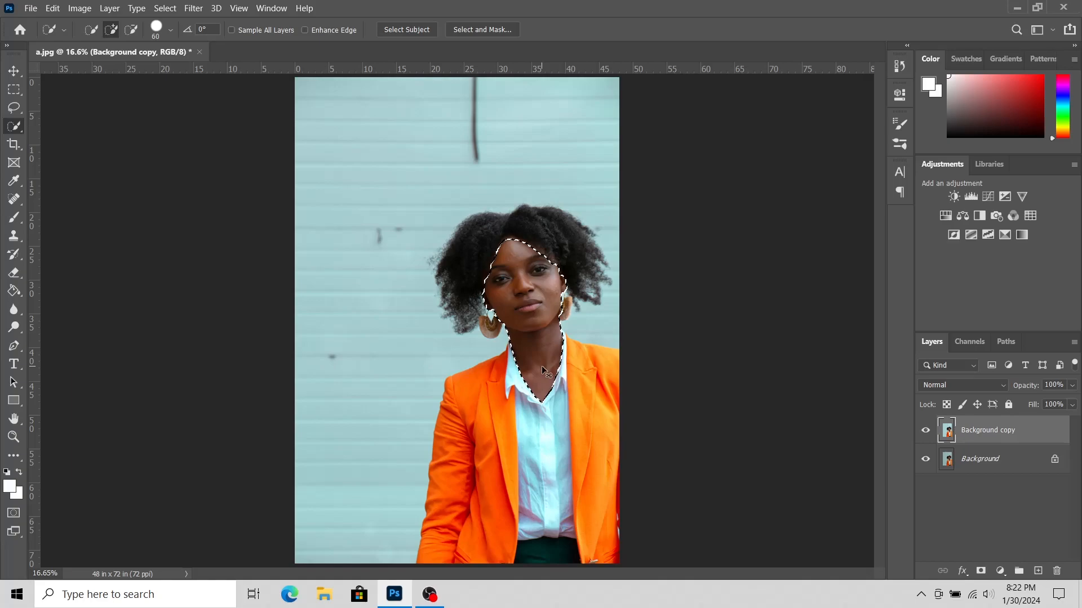
- Copy the selected skin to a new layer and hide the Background copy and Background layers
key("ctrl+j")
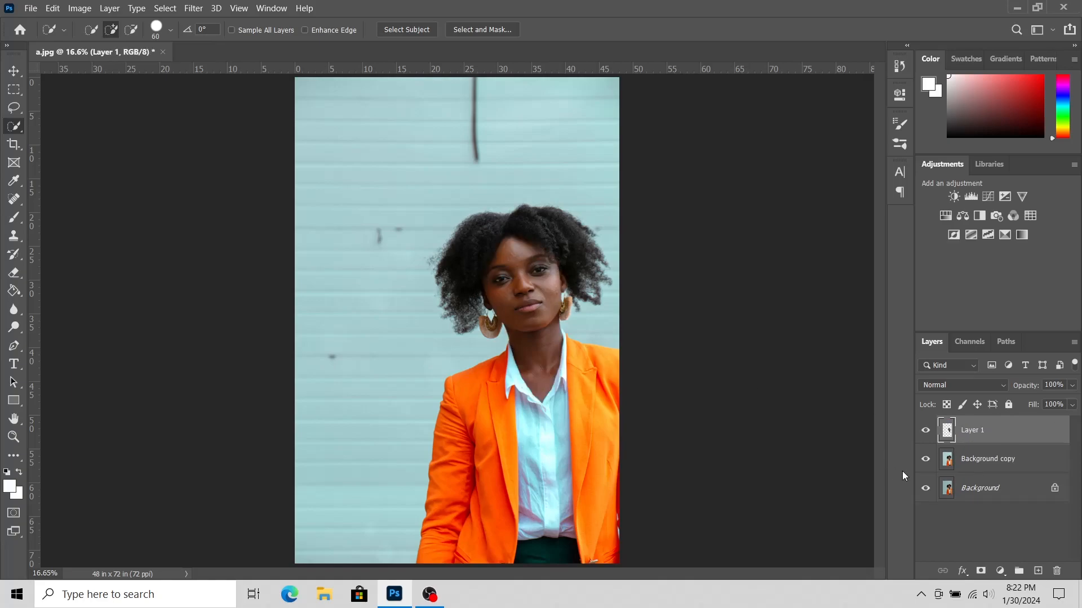
left_click(926, 460)
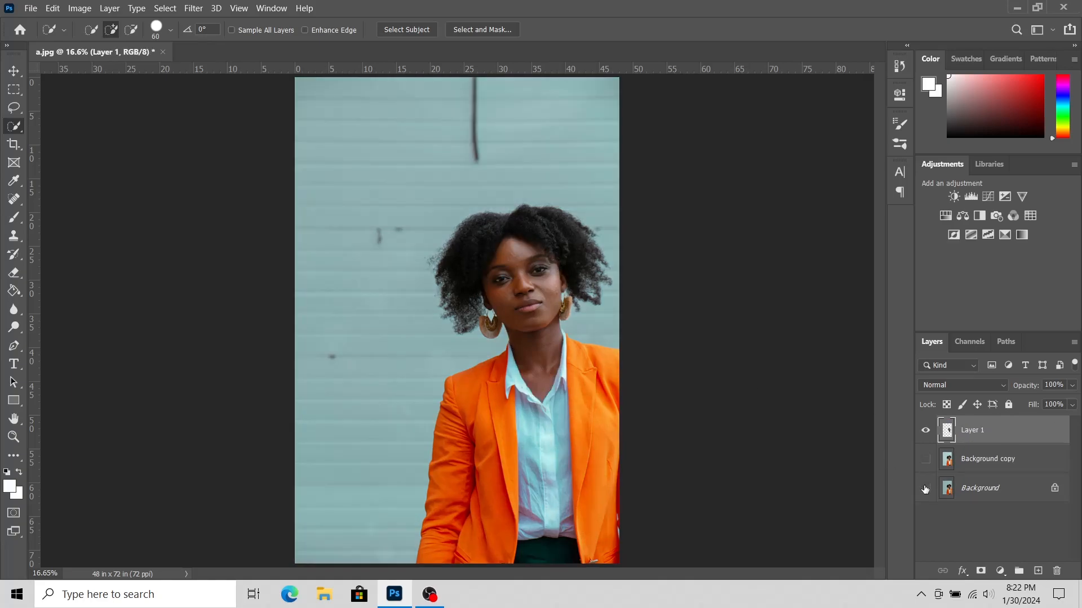
left_click(925, 488)
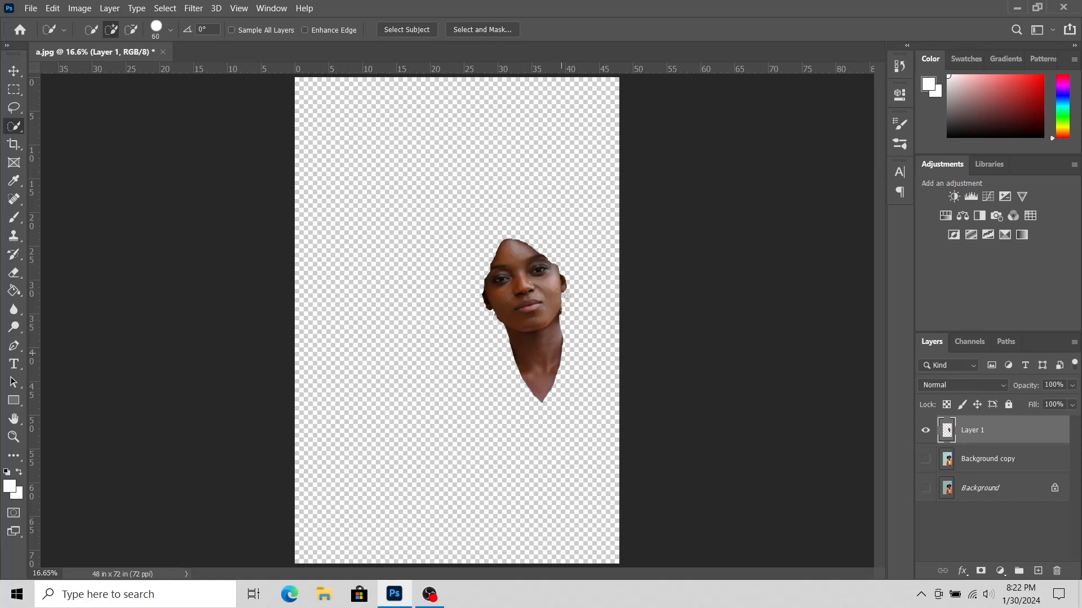
- Open the Camera Raw Filter on the isolated face and neck layer
left_click(14, 70)
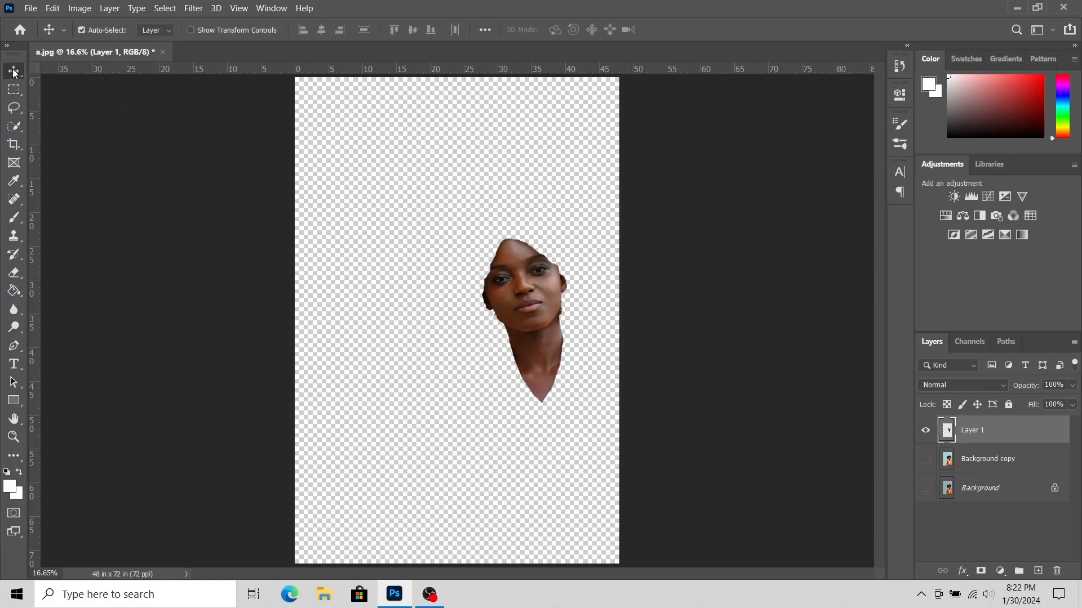
left_click(13, 437)
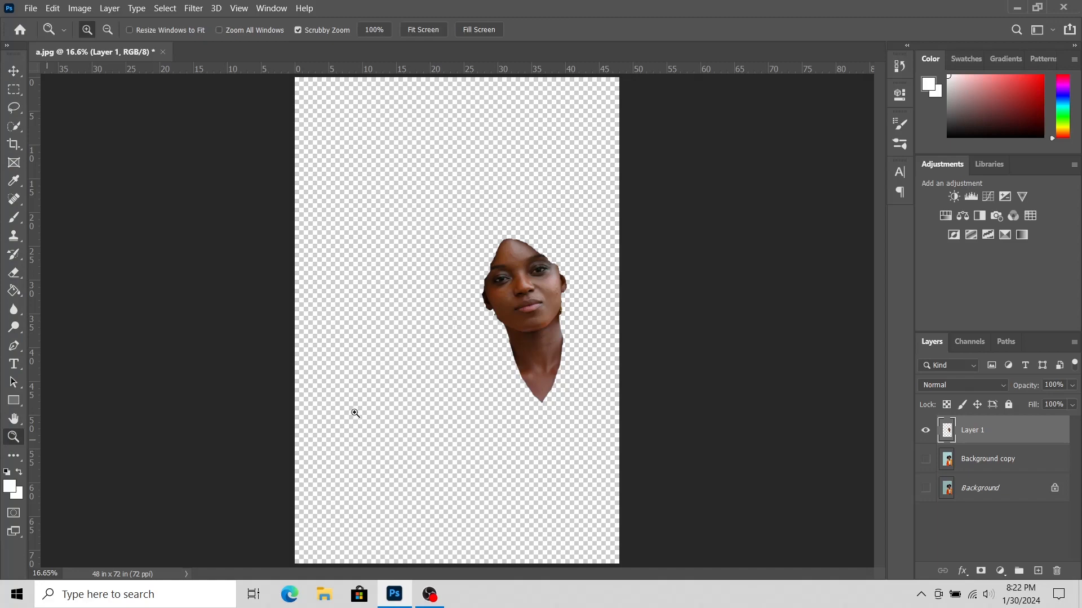
left_click(545, 310)
left_click(546, 309)
left_click(546, 310)
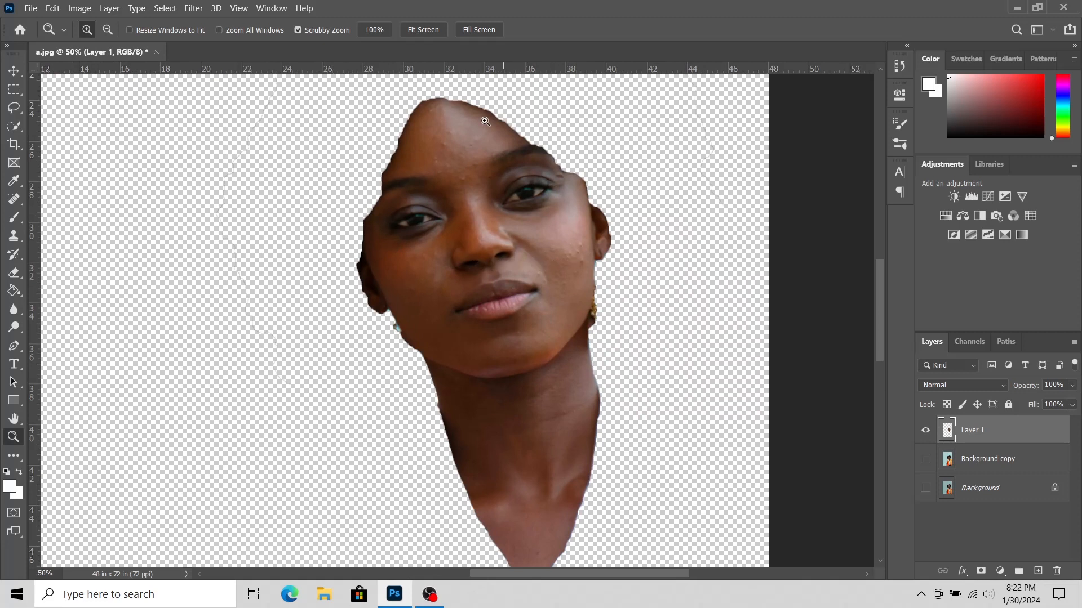
left_click(191, 8)
left_click(212, 90)
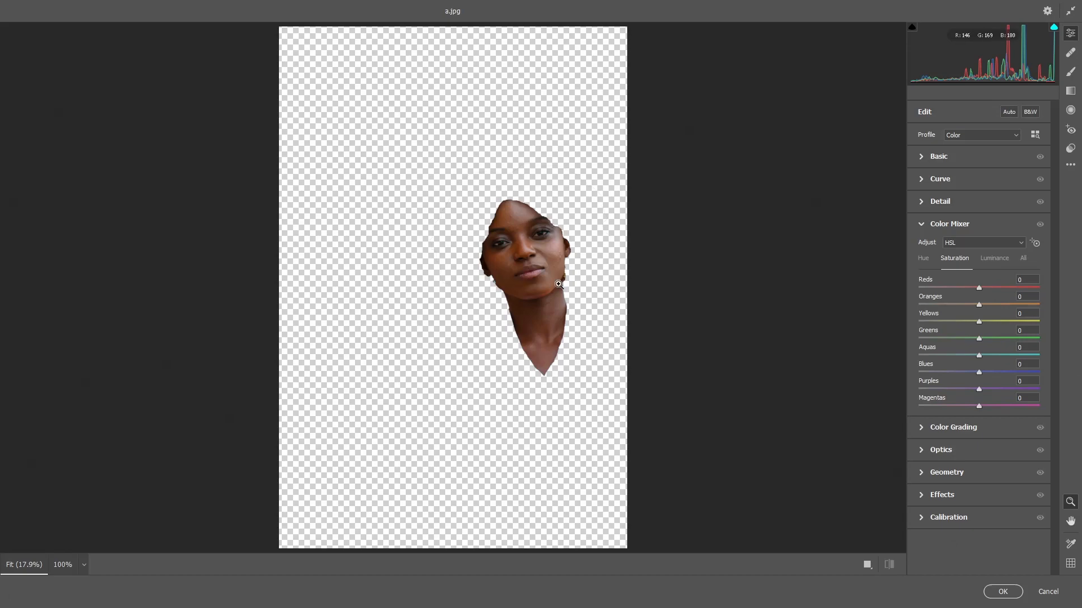
- Enlarge the face preview to 47% and set the Temperature to -8 in the Basic adjustments
left_click(543, 290)
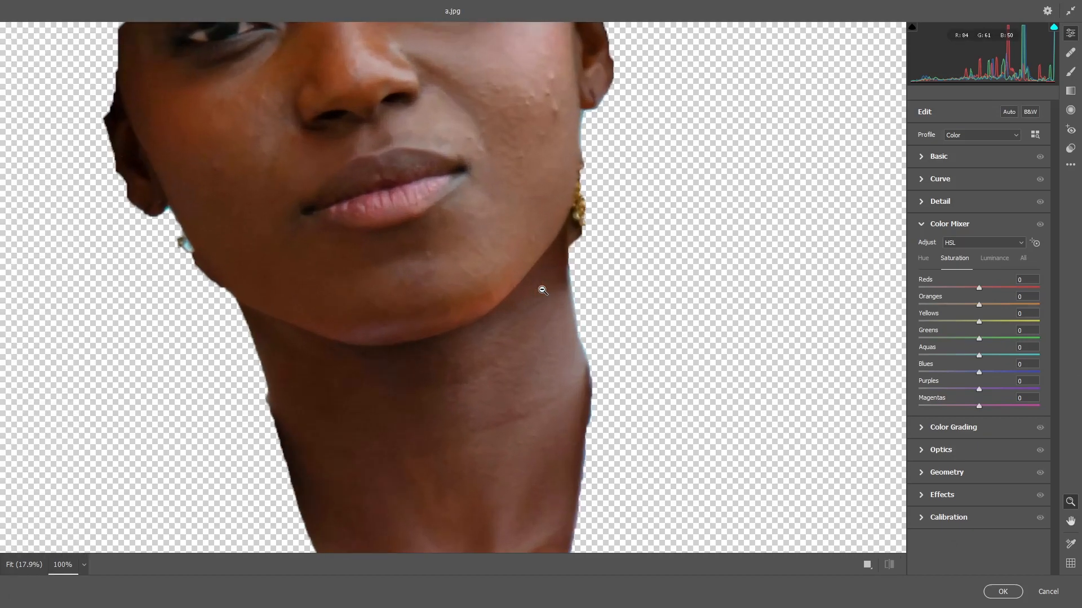
left_click(543, 290)
left_click_drag(535, 289, 615, 293)
left_click(615, 293)
left_click(602, 283)
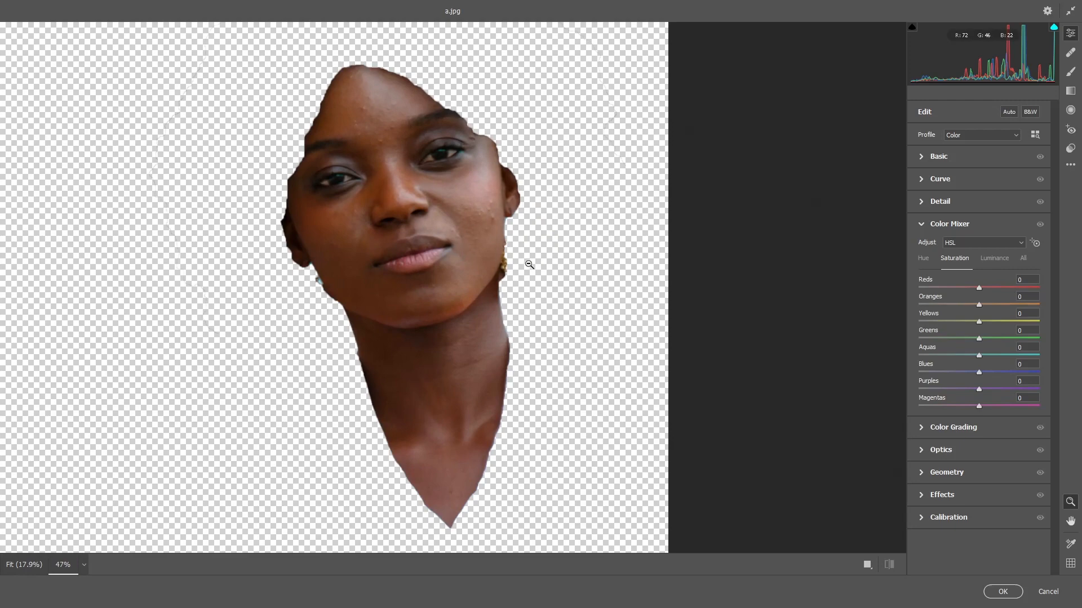
left_click(923, 225)
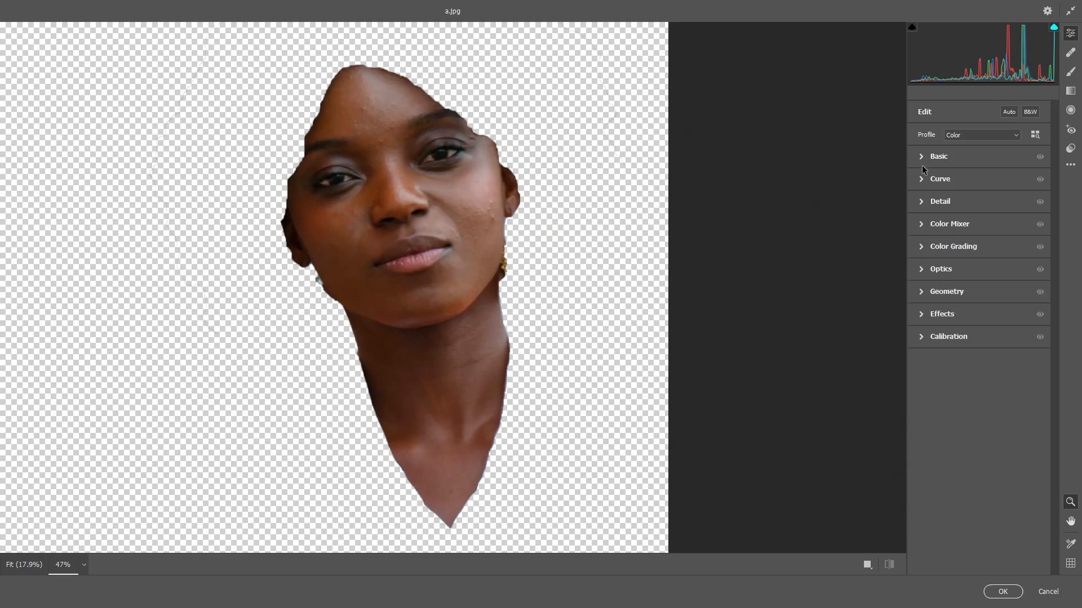
left_click(921, 160)
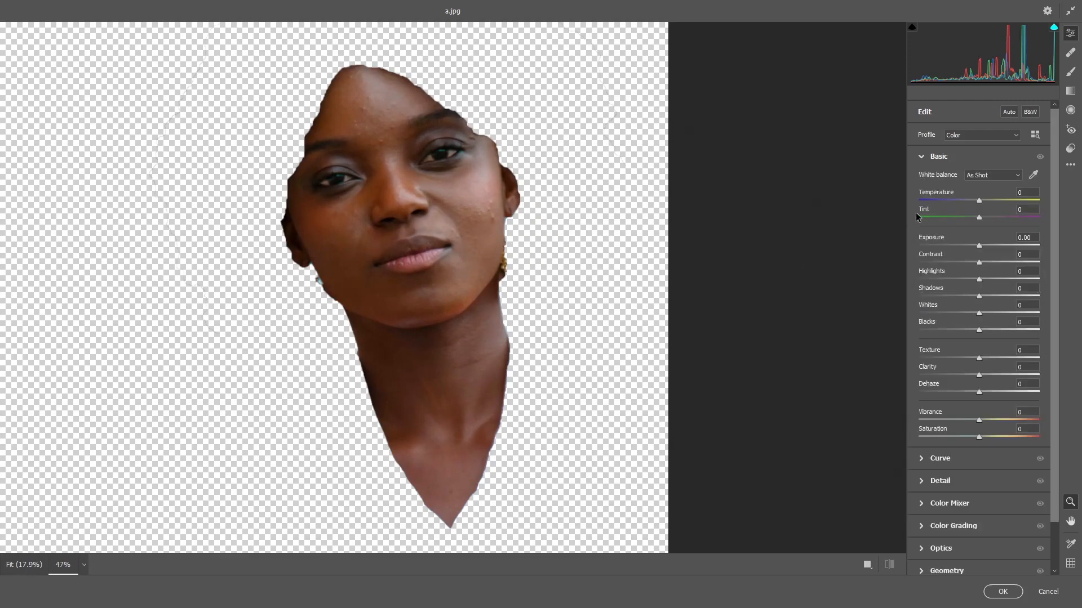
left_click_drag(978, 199, 974, 197)
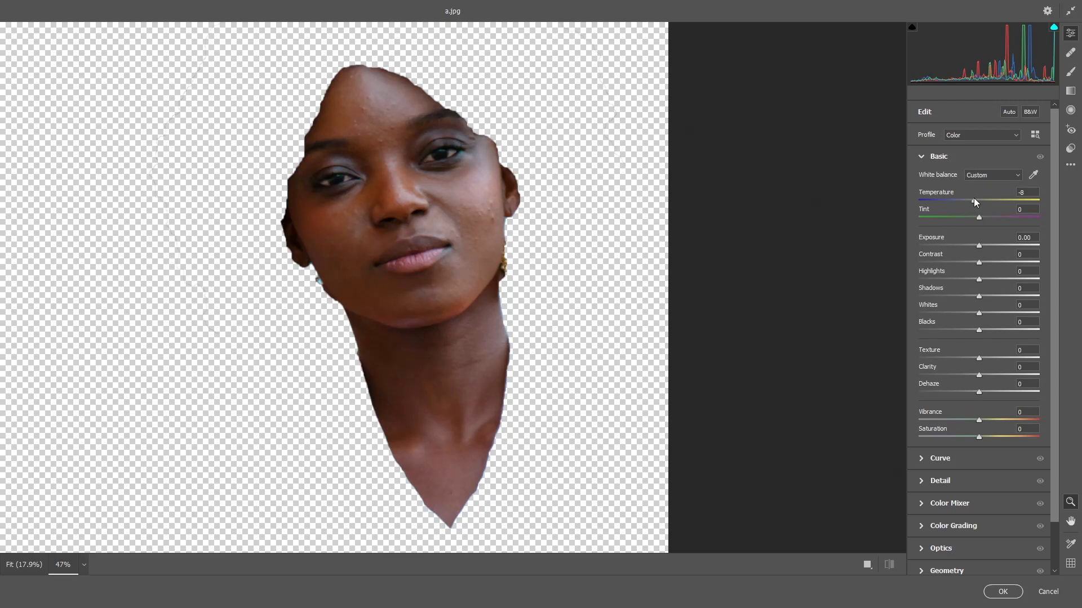
- Set the skin's Whites to +73 and its Exposure to +0.05
left_click(981, 247)
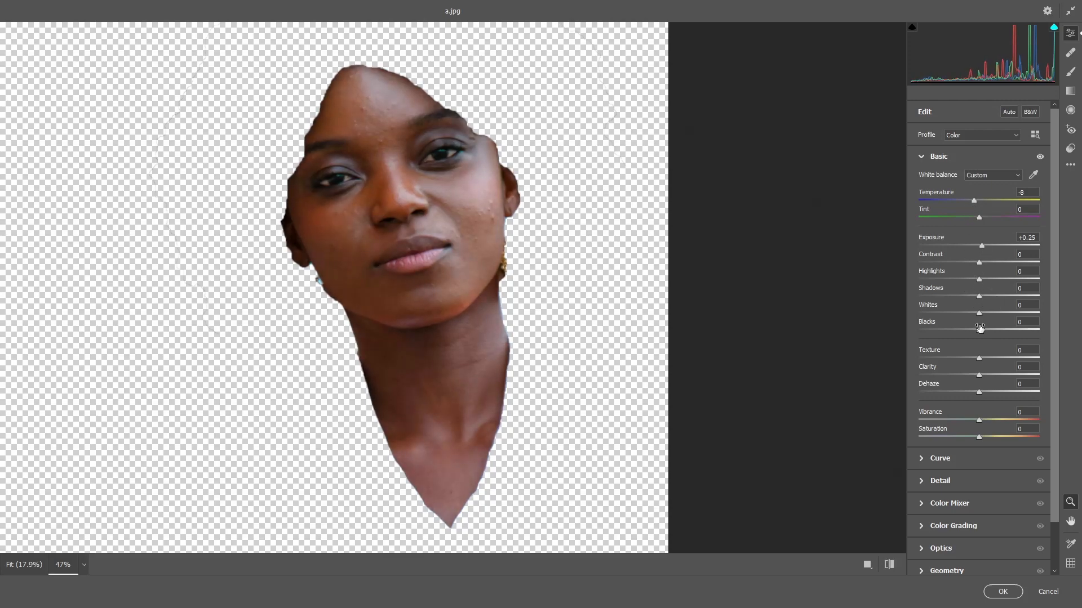
left_click_drag(978, 313, 1024, 310)
left_click_drag(980, 246, 979, 247)
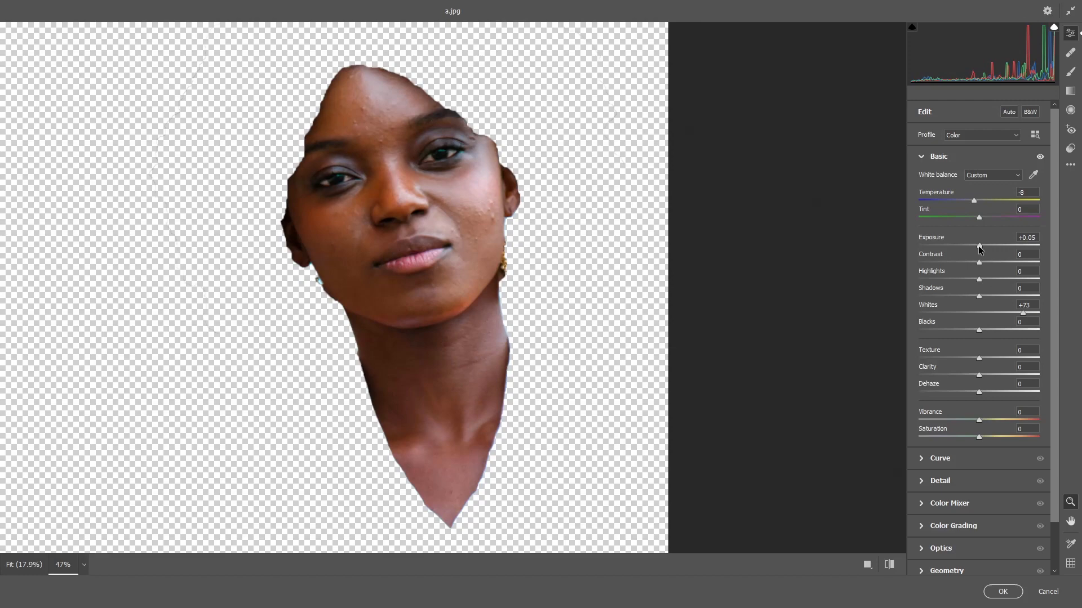
- Set Contrast to -7, Highlights to -5 and Shadows to +20 for the skin
mouse_move(980, 261)
left_mouse_down()
mouse_move(964, 260)
mouse_move(977, 261)
left_mouse_up()
left_click_drag(979, 280, 976, 280)
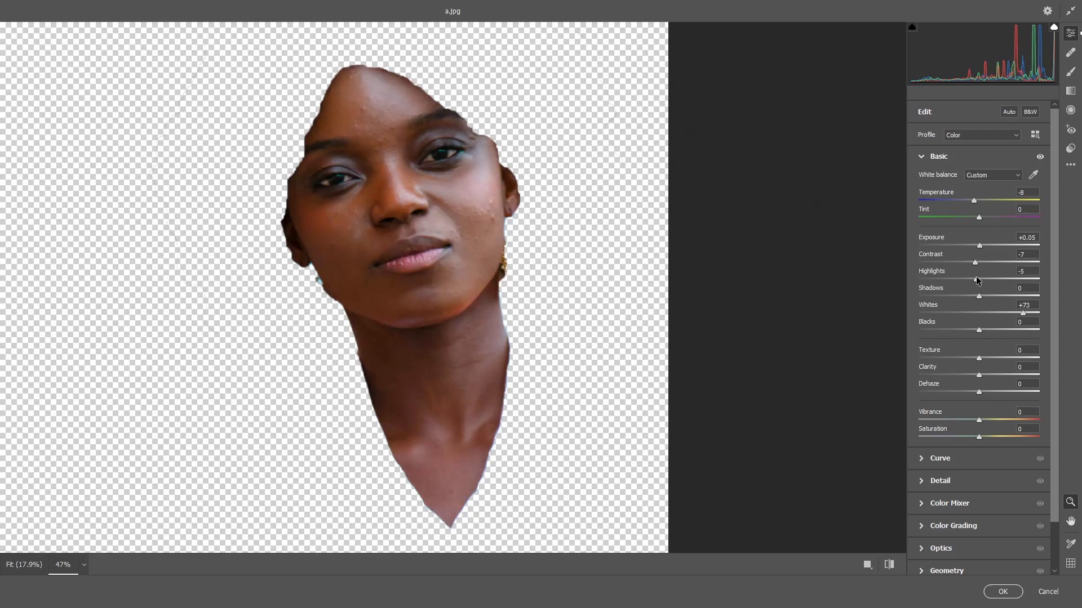
left_click_drag(980, 295, 991, 295)
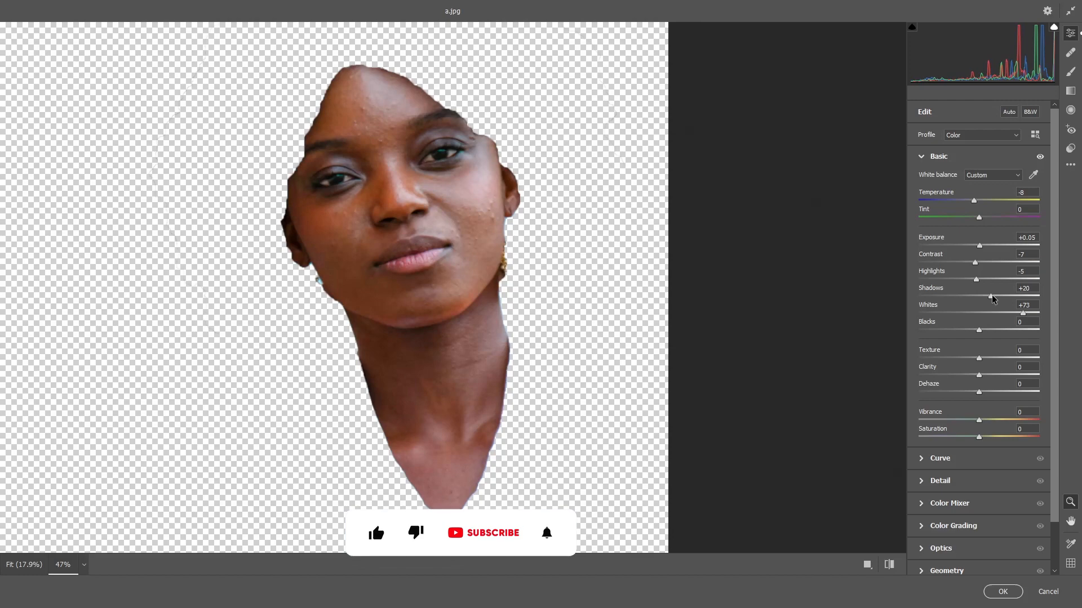
- Set the skin's Blacks to +9 and its Vibrance to -11
left_click_drag(979, 330, 985, 329)
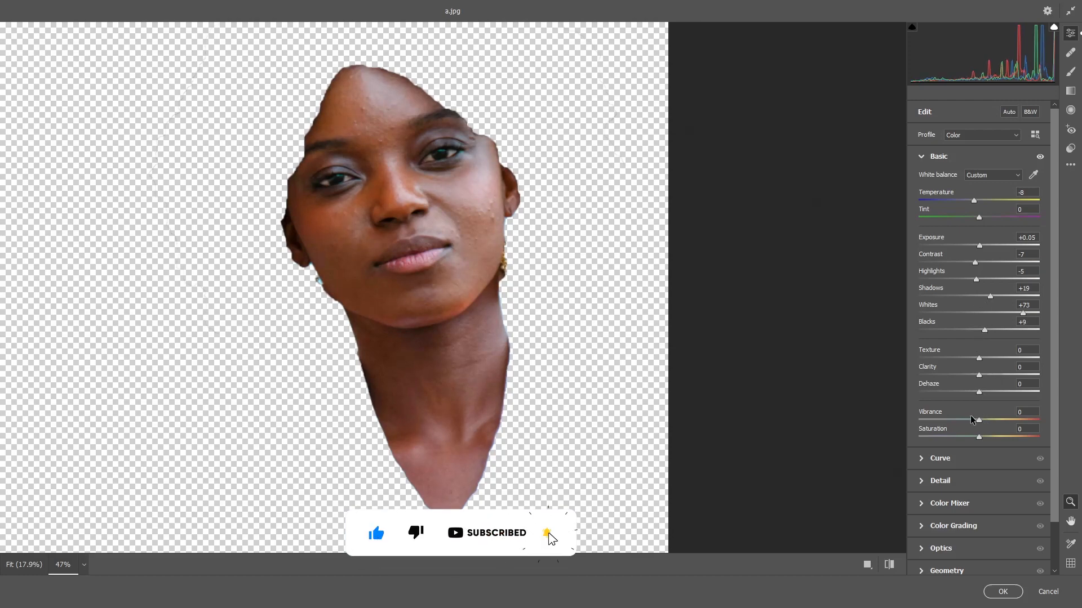
left_click_drag(980, 420, 972, 421)
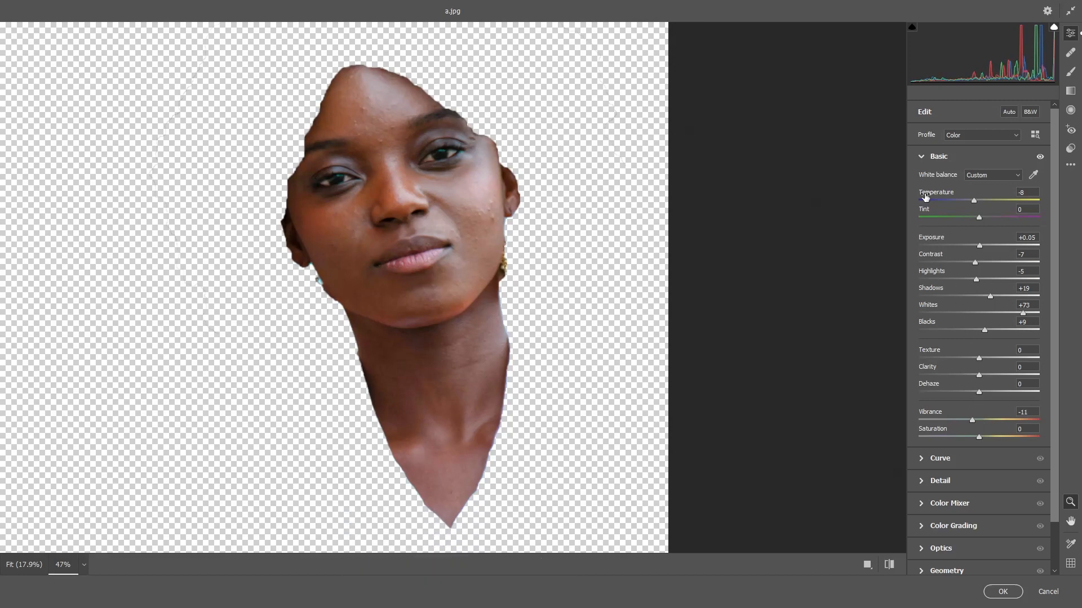
- Lower the saturation of the Oranges and Reds in the Color Mixer and apply the Camera Raw Filter
left_click(920, 159)
left_click(922, 225)
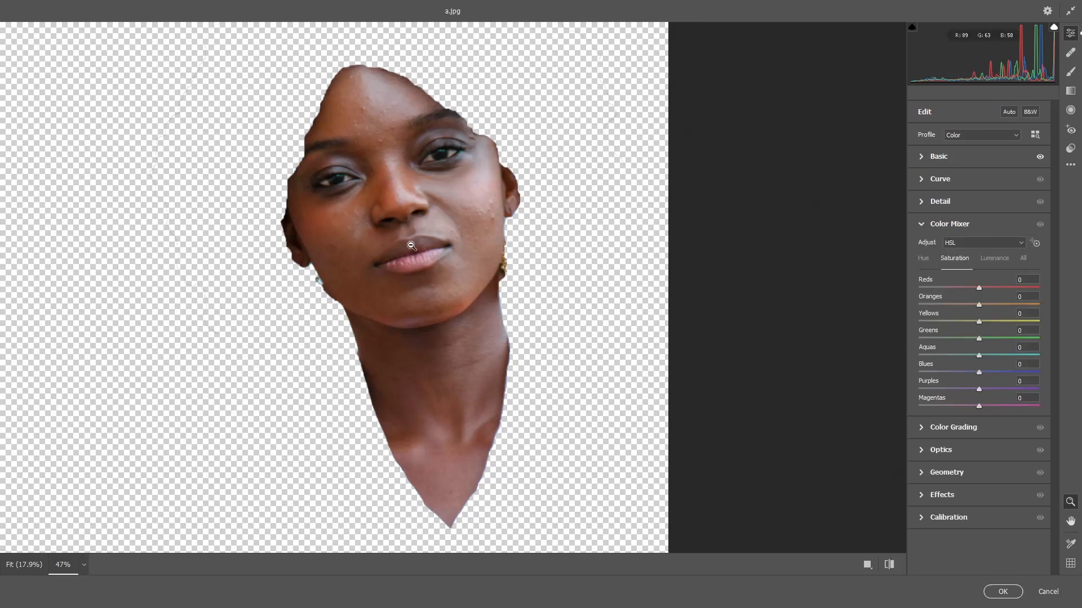
mouse_move(978, 303)
left_mouse_down()
mouse_move(958, 302)
mouse_move(969, 302)
left_mouse_up()
mouse_move(978, 288)
left_mouse_down()
mouse_move(941, 285)
mouse_move(962, 290)
left_mouse_up()
left_click_drag(964, 290, 967, 293)
left_click(1003, 592)
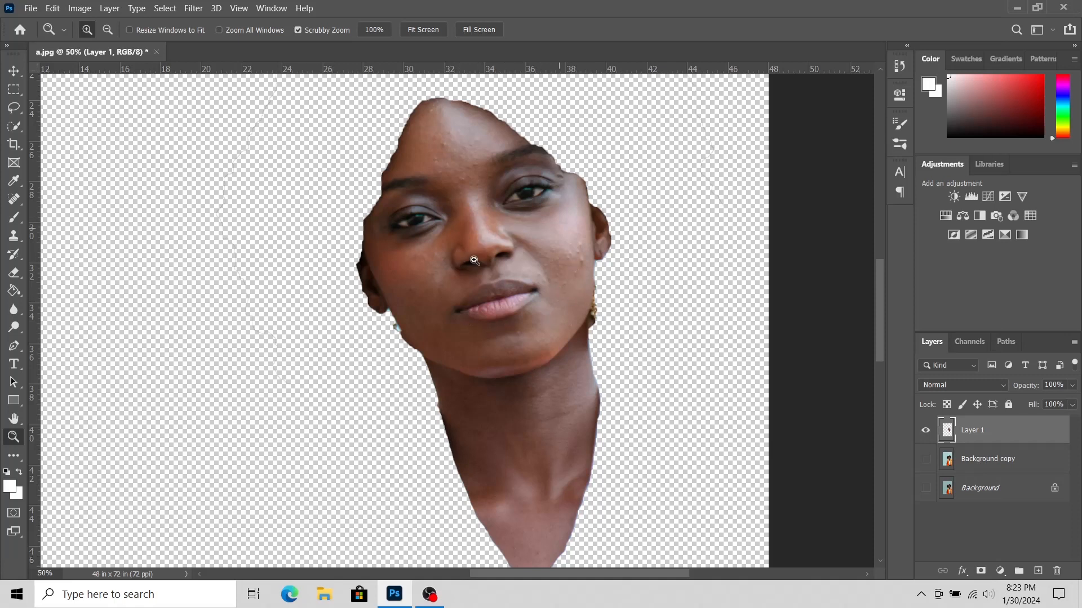
- Add a new layer above the face layer and fill it with white using the Paint Bucket
left_click(423, 29)
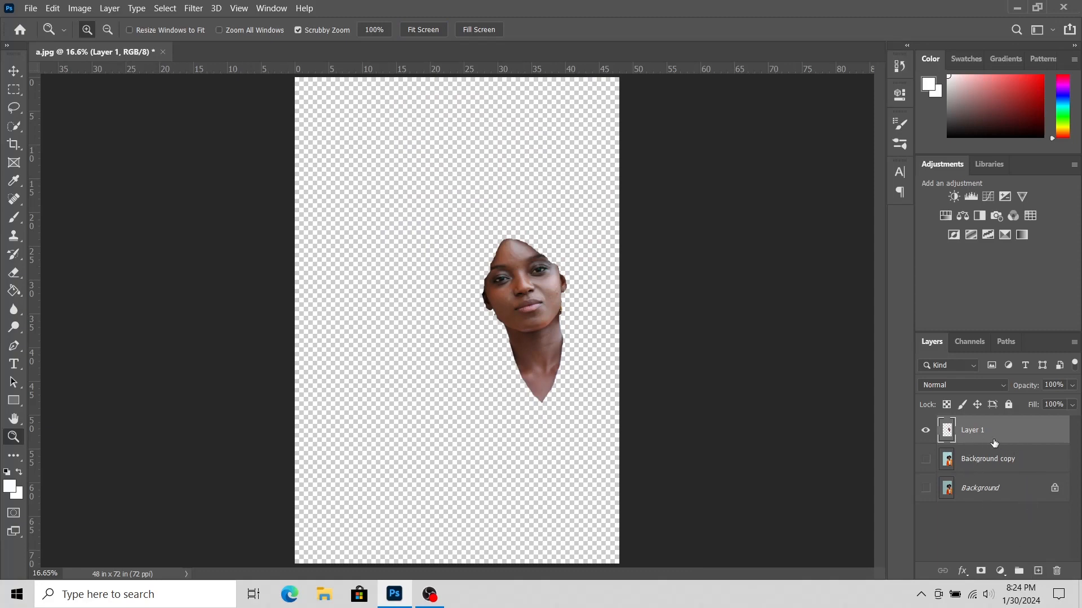
left_click(1038, 571)
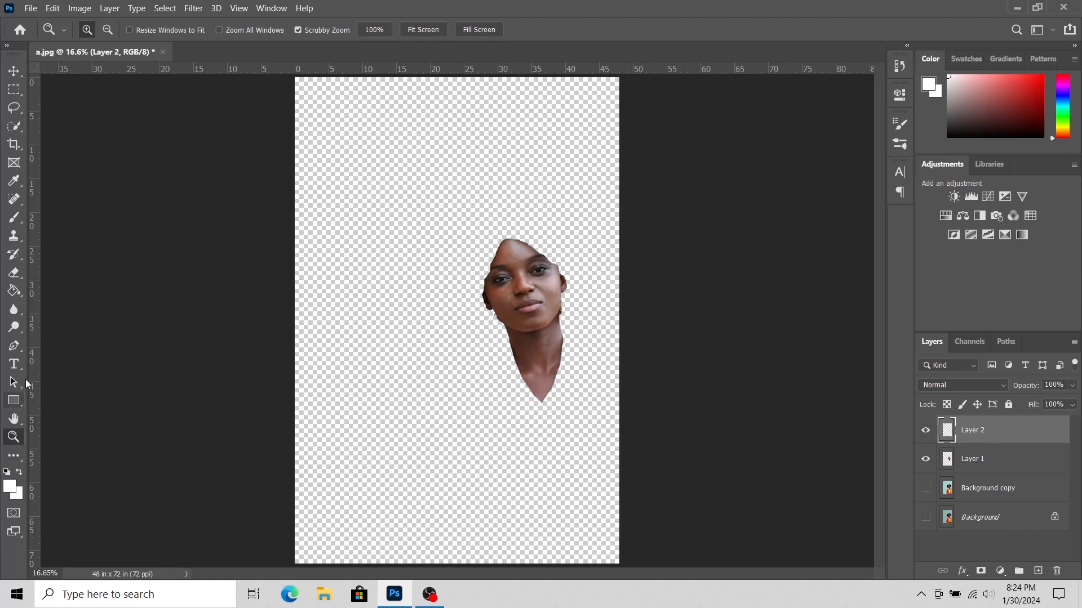
left_click(14, 291)
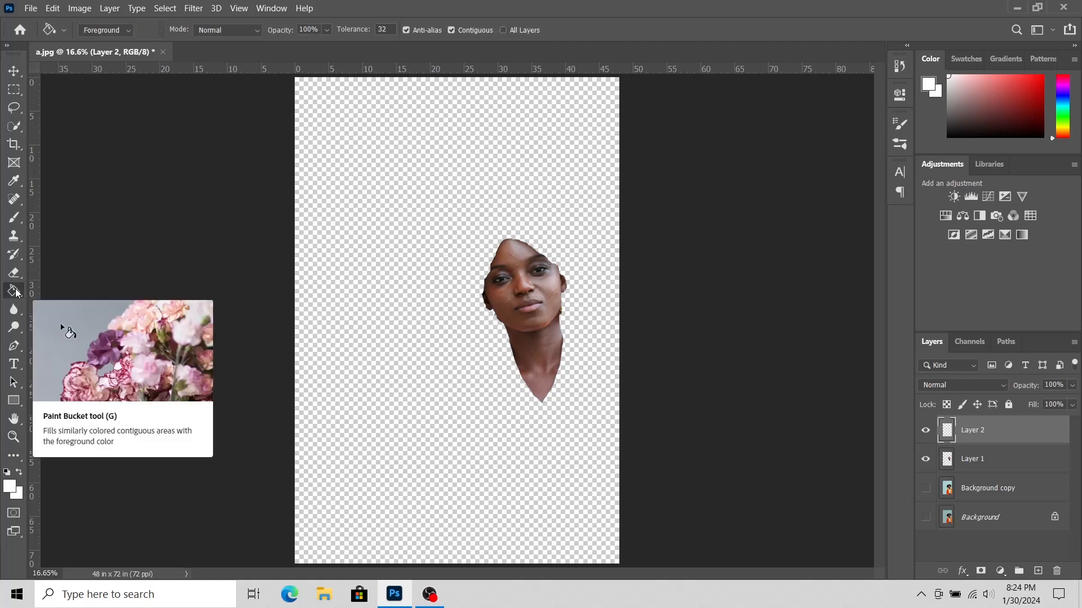
left_click(417, 291)
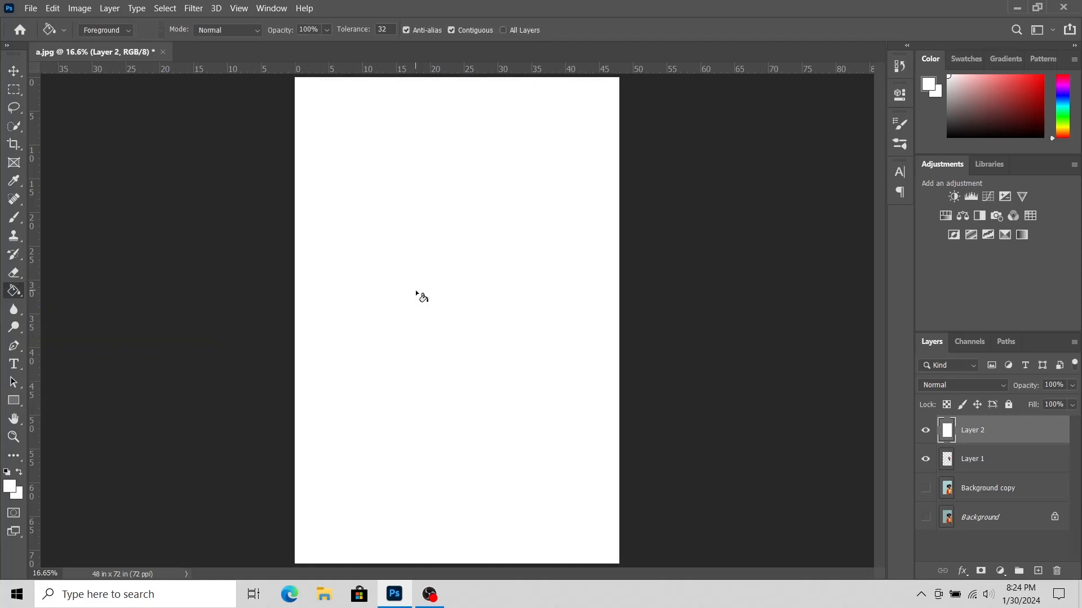
left_click(19, 71)
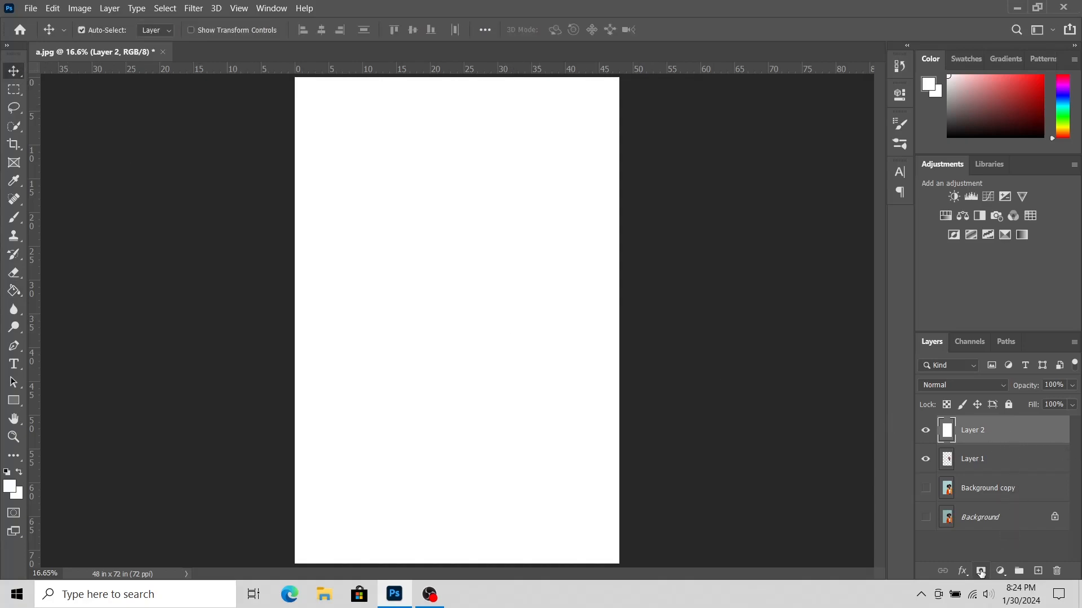
- Add a layer mask to the white layer and invert the mask to black
left_click(980, 573)
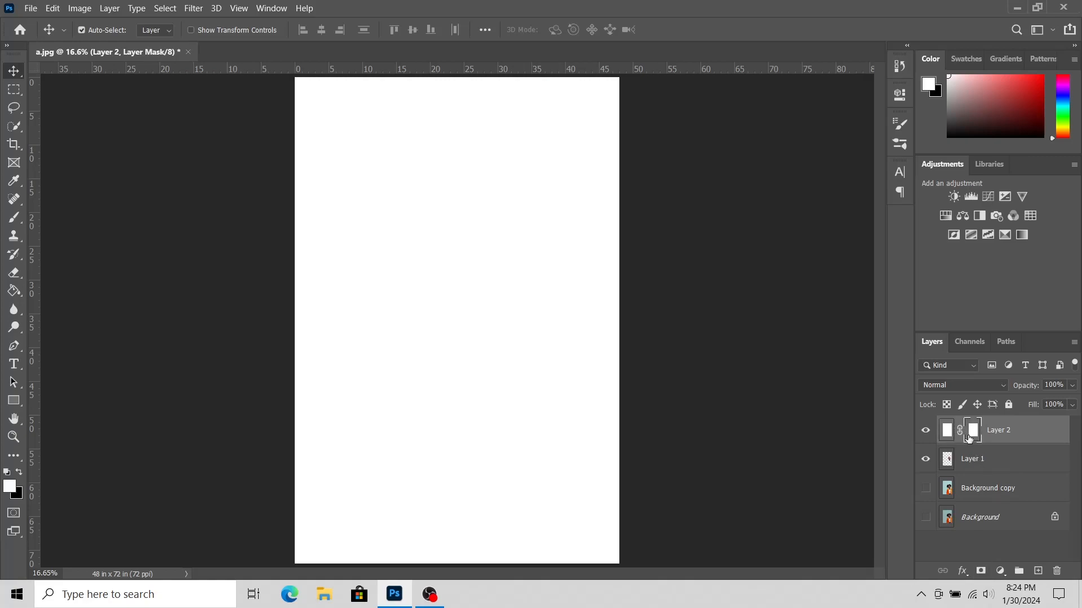
key("ctrl")
key("ctrl+i")
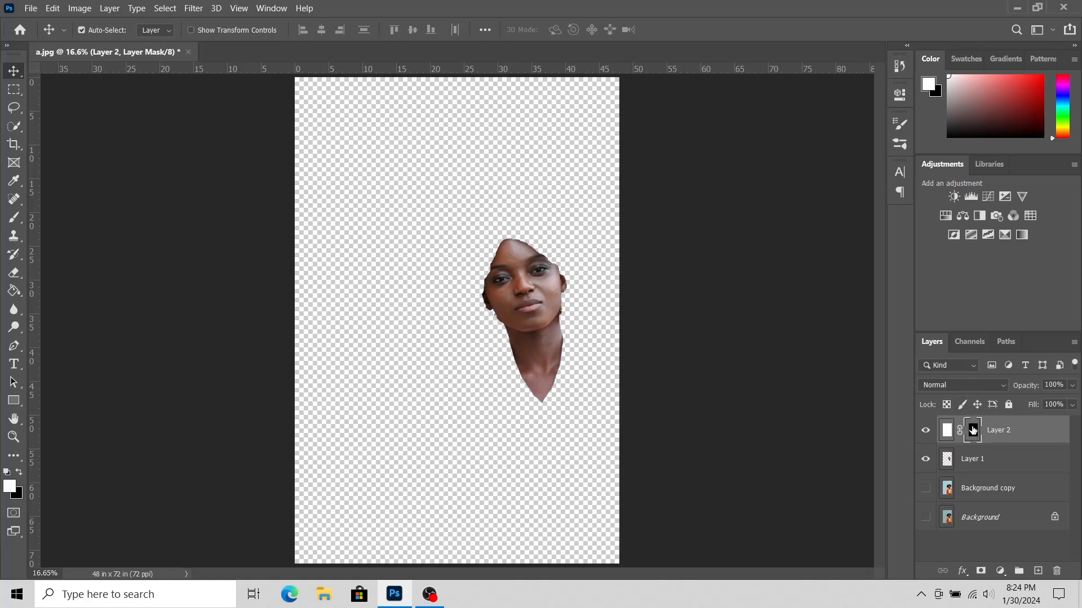
- Paint white on the mask over the face and neck skin with a brush of about 175 px at 8% flow
left_click(7, 442)
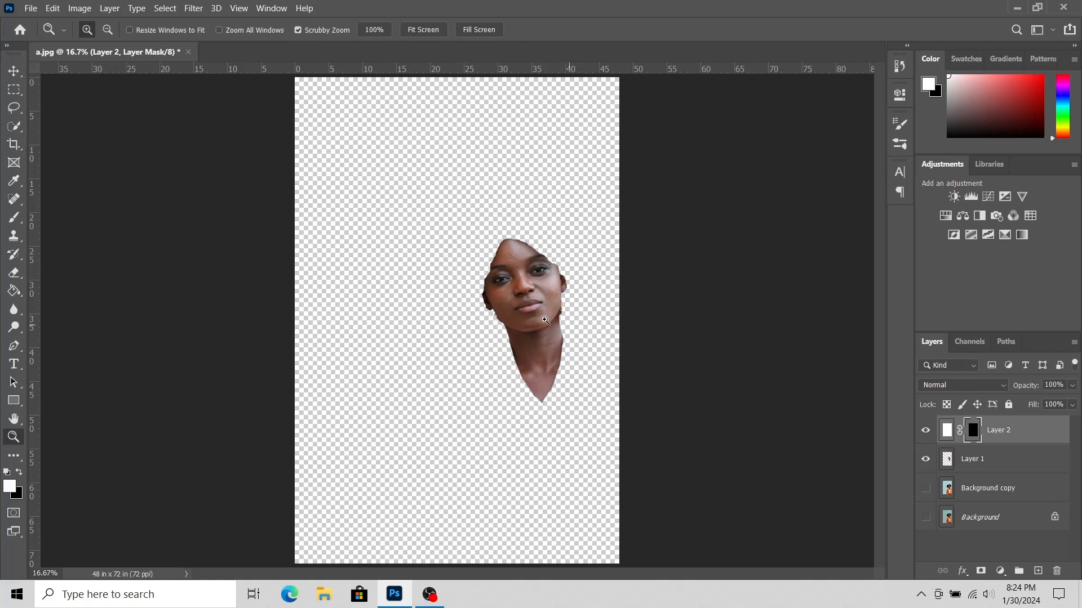
left_click_drag(545, 319, 545, 319)
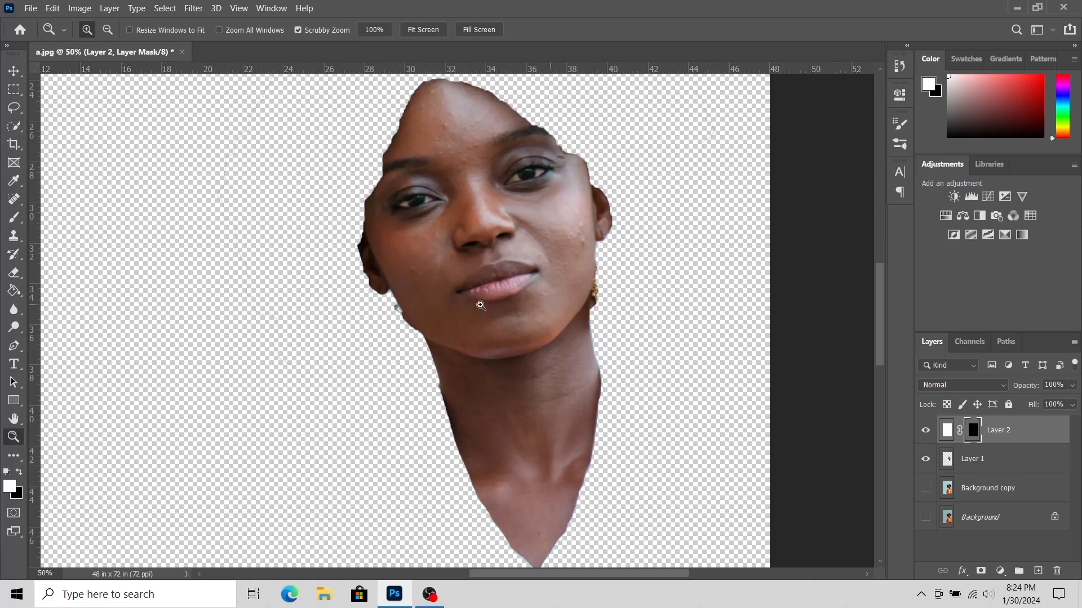
left_click(19, 221)
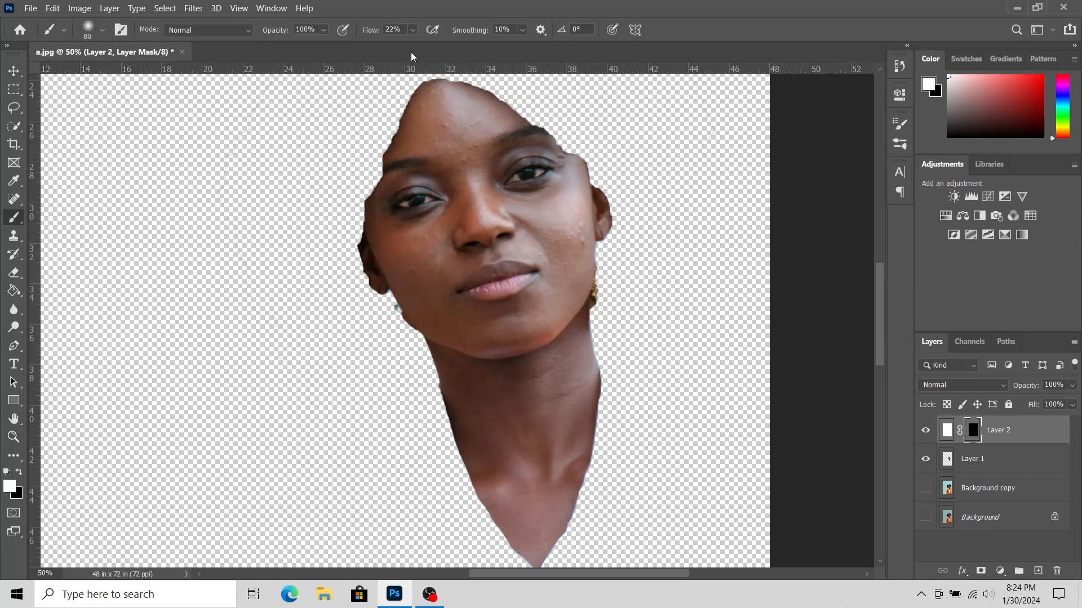
left_click(414, 31)
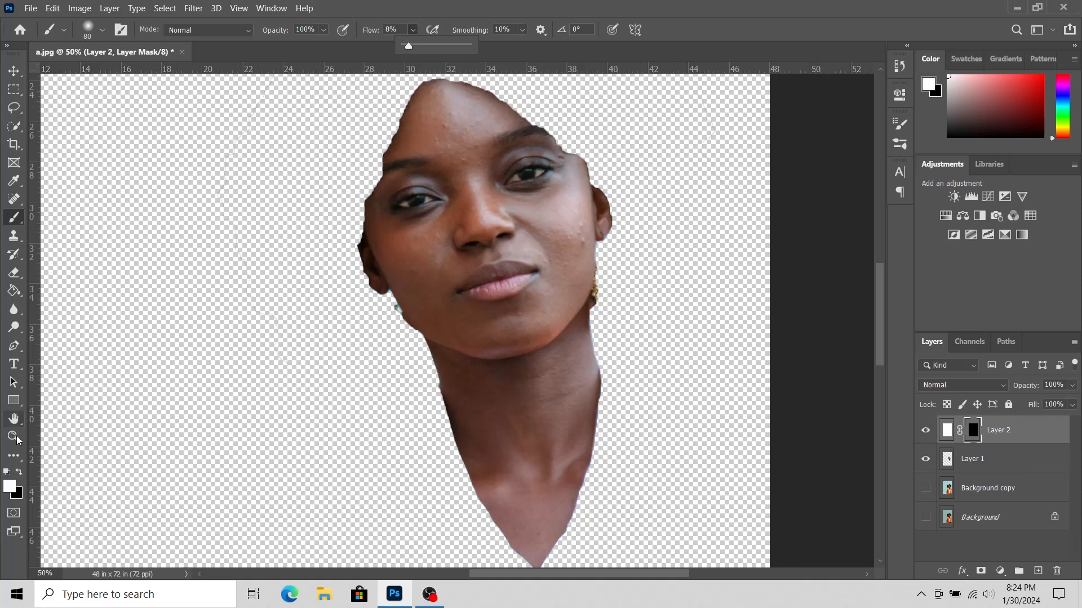
left_click(16, 221)
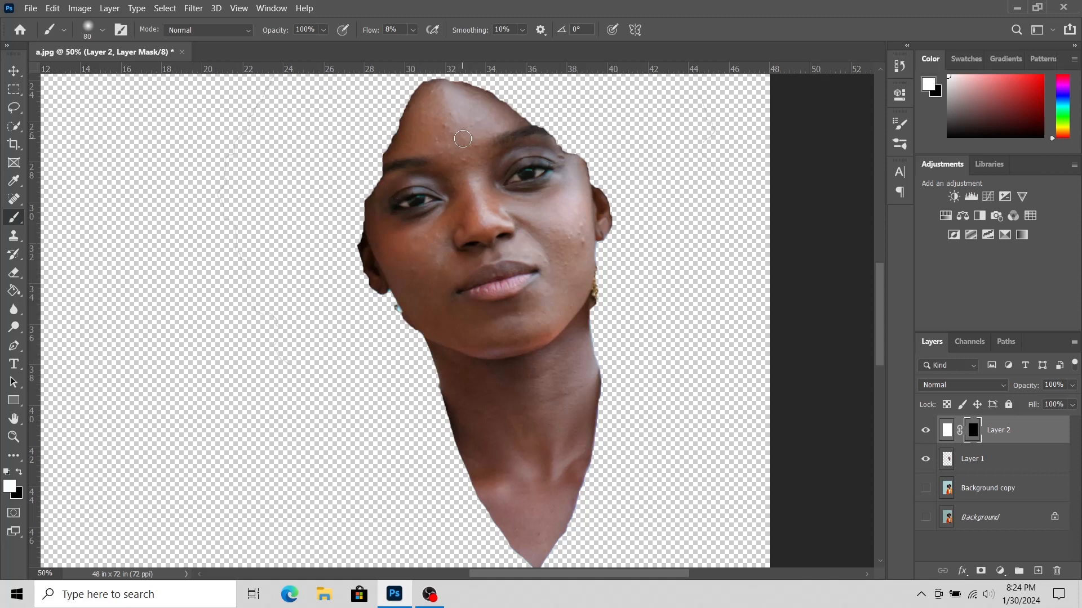
key("bracketright")
key("bracketright")
key("bracketright")
key("bracketright")
key("bracketright")
mouse_move(431, 115)
left_mouse_down()
mouse_move(463, 104)
mouse_move(442, 101)
mouse_move(393, 141)
mouse_move(460, 144)
mouse_move(463, 209)
mouse_move(389, 254)
mouse_move(424, 265)
mouse_move(393, 242)
mouse_move(478, 190)
mouse_move(531, 211)
mouse_move(569, 257)
mouse_move(450, 318)
mouse_move(467, 336)
mouse_move(404, 292)
mouse_move(447, 258)
mouse_move(553, 263)
mouse_move(449, 281)
mouse_move(485, 258)
mouse_move(471, 233)
mouse_move(501, 226)
mouse_move(490, 160)
mouse_move(582, 176)
mouse_move(392, 221)
mouse_move(396, 176)
mouse_move(453, 162)
mouse_move(438, 148)
mouse_move(394, 147)
mouse_move(448, 88)
mouse_move(523, 121)
mouse_move(460, 204)
mouse_move(452, 253)
mouse_move(524, 219)
mouse_move(599, 209)
mouse_move(406, 228)
mouse_move(369, 251)
mouse_move(440, 330)
mouse_move(515, 347)
mouse_move(456, 347)
mouse_move(401, 295)
mouse_move(555, 323)
mouse_move(538, 401)
mouse_move(452, 370)
mouse_move(534, 541)
mouse_move(580, 359)
mouse_move(501, 383)
mouse_move(521, 428)
mouse_move(468, 438)
mouse_move(523, 528)
mouse_move(587, 313)
mouse_move(561, 316)
mouse_move(412, 261)
mouse_move(367, 214)
mouse_move(417, 131)
mouse_move(517, 113)
left_mouse_up()
key("bracketleft")
key("bracketleft")
key("bracketleft")
key("bracketright")
key("bracketright")
key("bracketright")
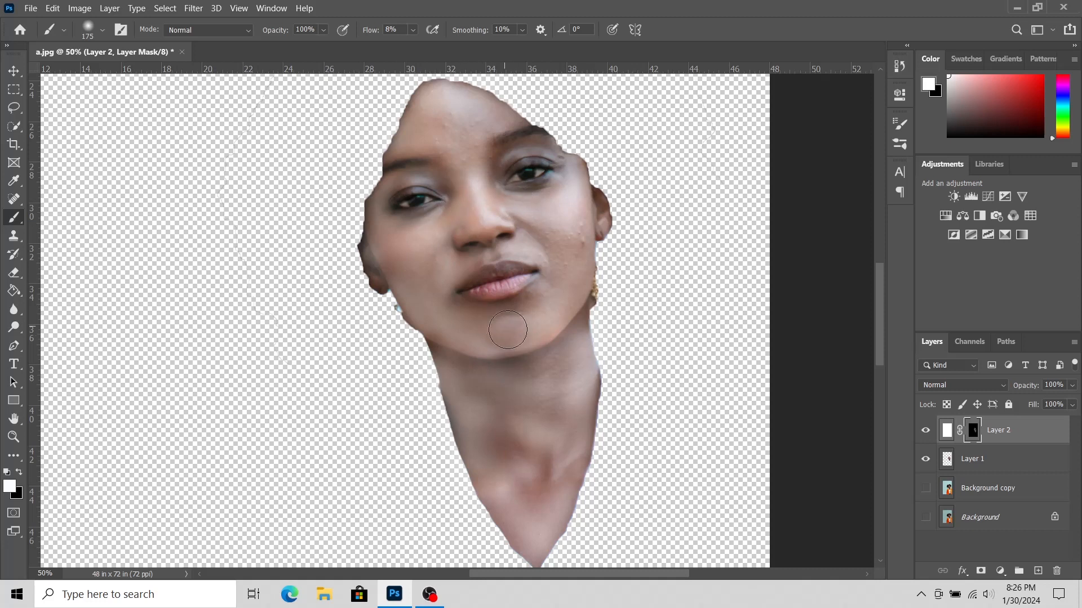
- Set the white layer's blend mode to Soft Light and merge it down into the face layer
left_click(13, 71)
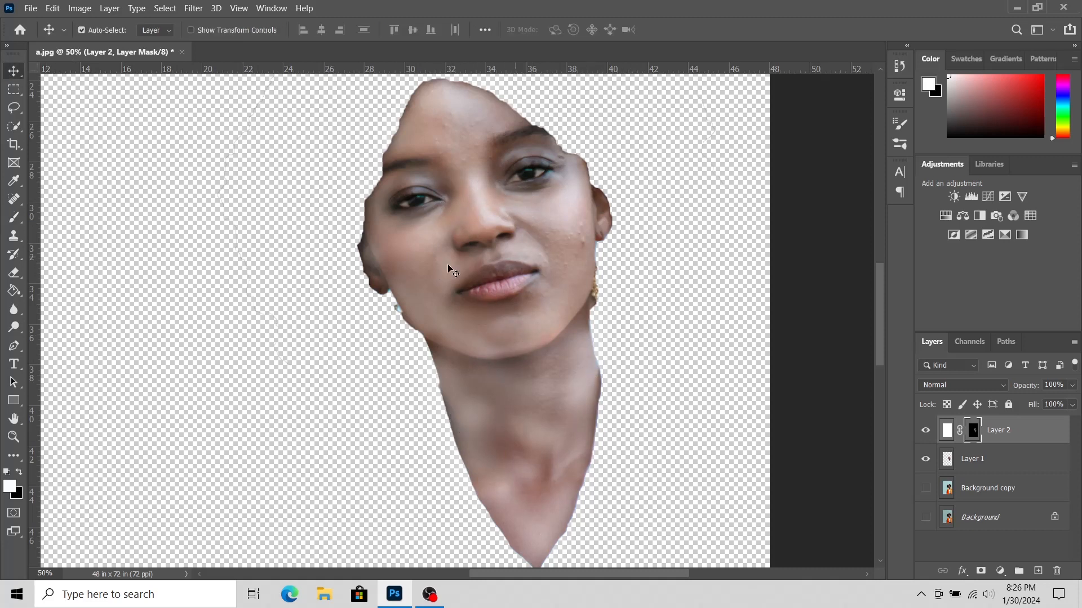
left_click(1003, 389)
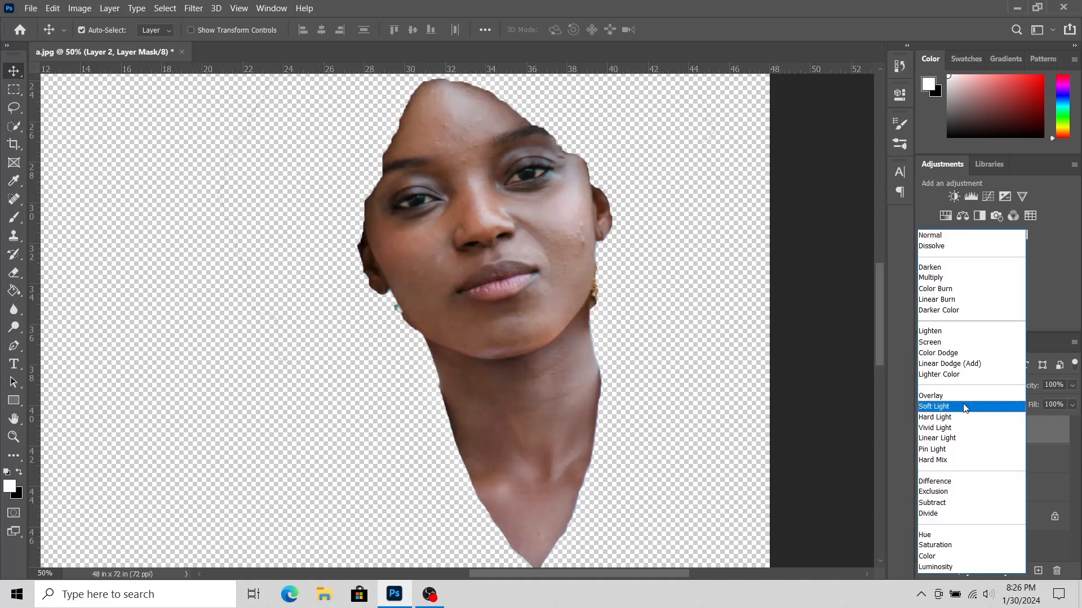
left_click(939, 407)
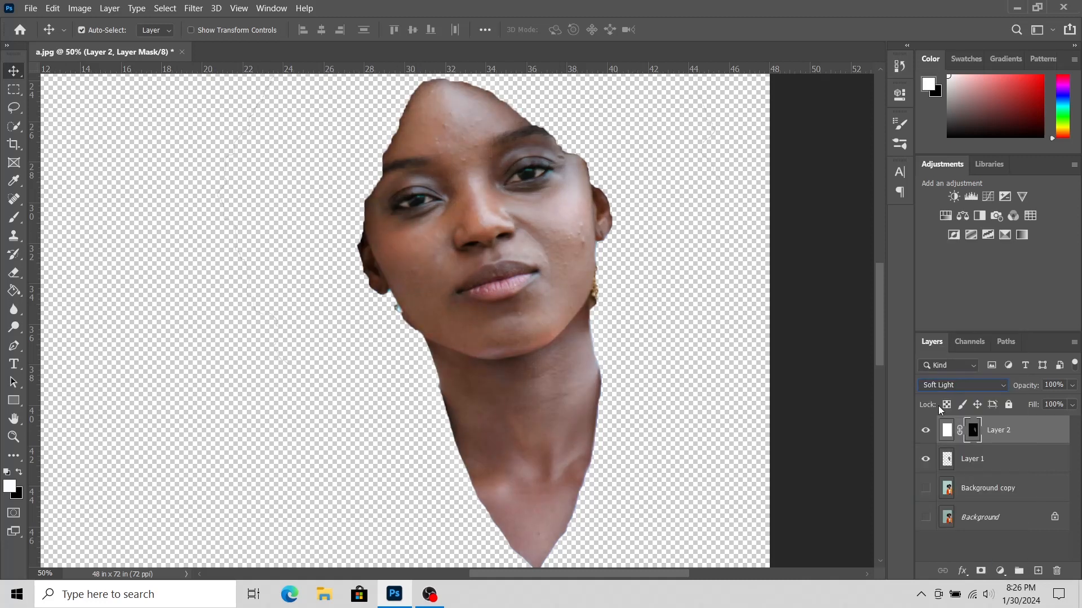
right_click(1012, 434)
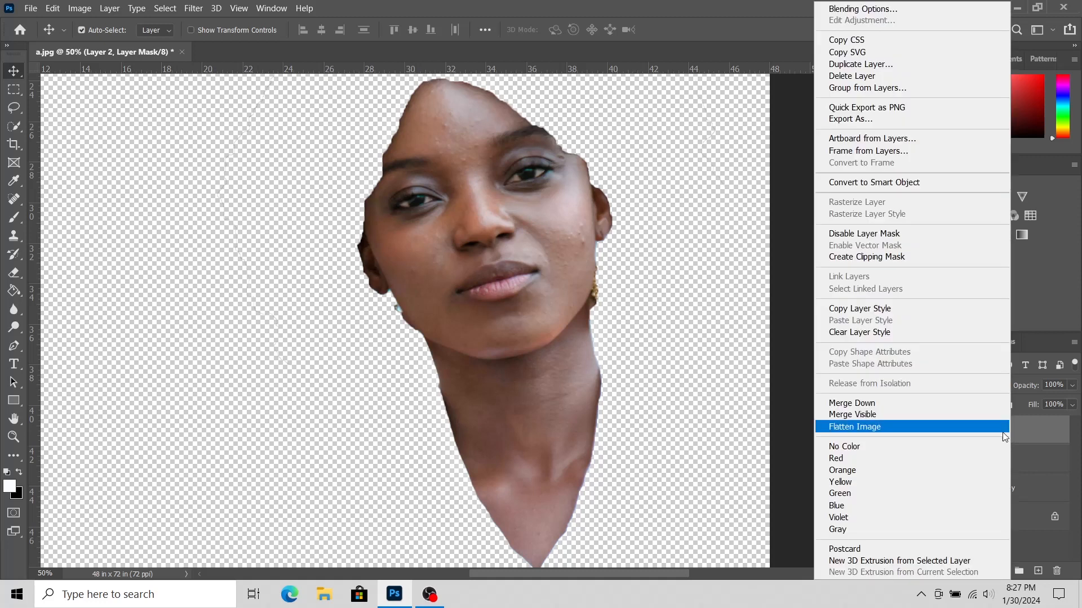
left_click(896, 405)
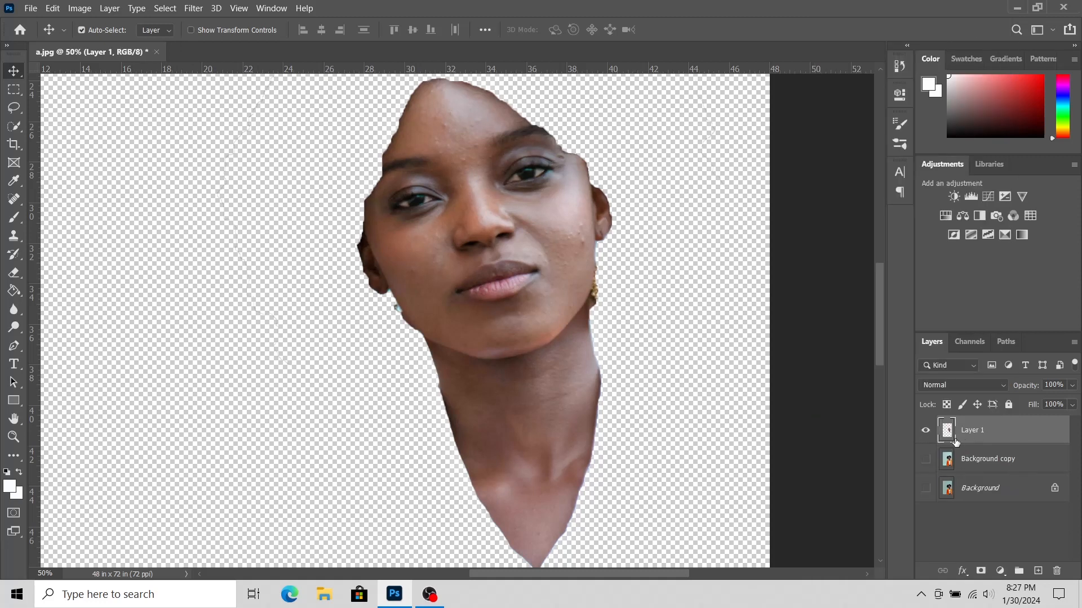
- Show the Background copy layer and soften the face and neck cutout's edges with a 200 px Eraser at 35% flow
left_click(926, 460)
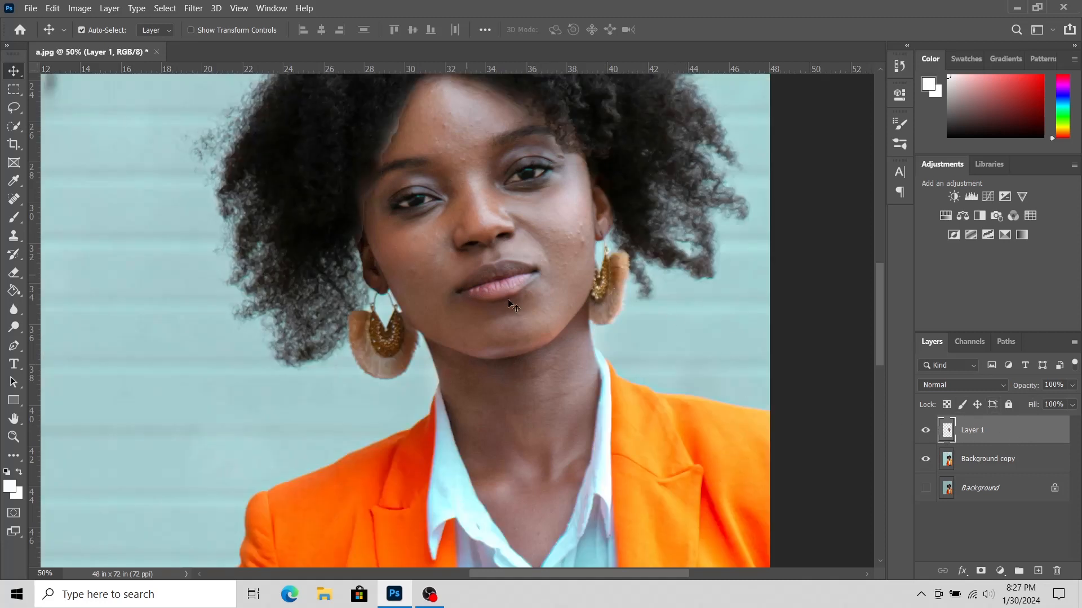
scroll(512, 305, "up", 2)
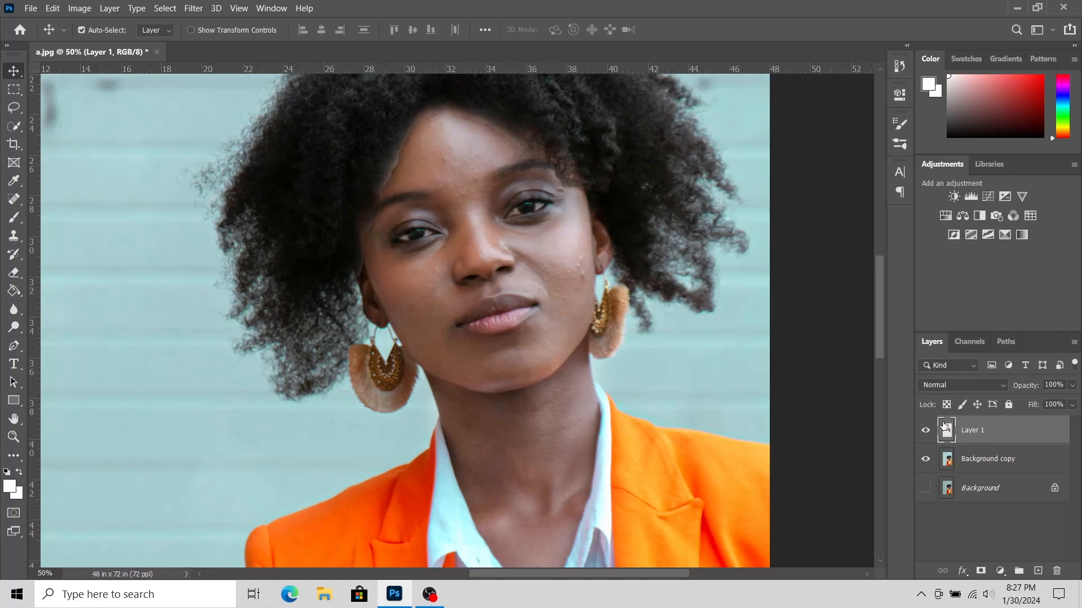
left_click(14, 273)
left_click(355, 30)
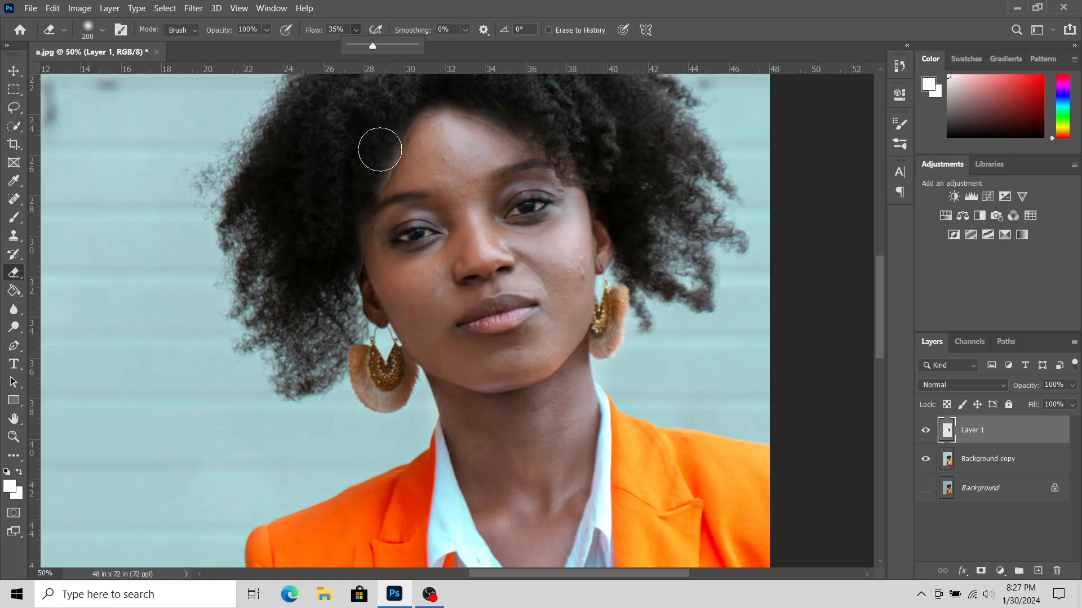
mouse_move(384, 126)
left_mouse_down()
mouse_move(368, 165)
mouse_move(397, 111)
mouse_move(368, 178)
mouse_move(372, 148)
mouse_move(359, 171)
mouse_move(335, 279)
mouse_move(395, 394)
left_mouse_up()
scroll(397, 398, "down", 5)
mouse_move(405, 267)
left_mouse_down()
mouse_move(435, 375)
mouse_move(523, 510)
mouse_move(587, 473)
mouse_move(618, 363)
left_mouse_up()
scroll(637, 265, "up", 1)
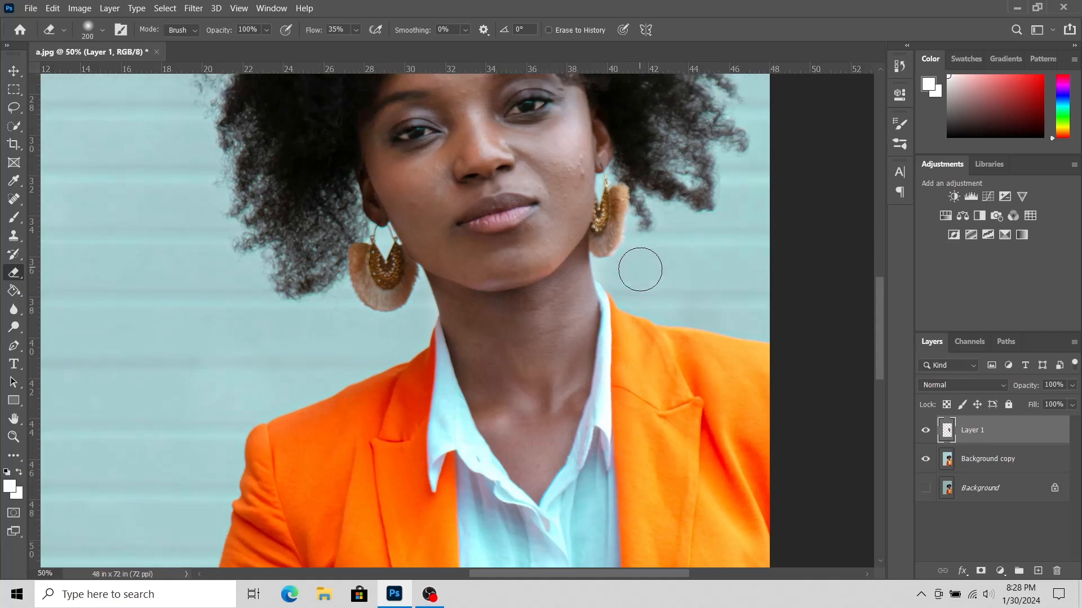
scroll(608, 245, "up", 2)
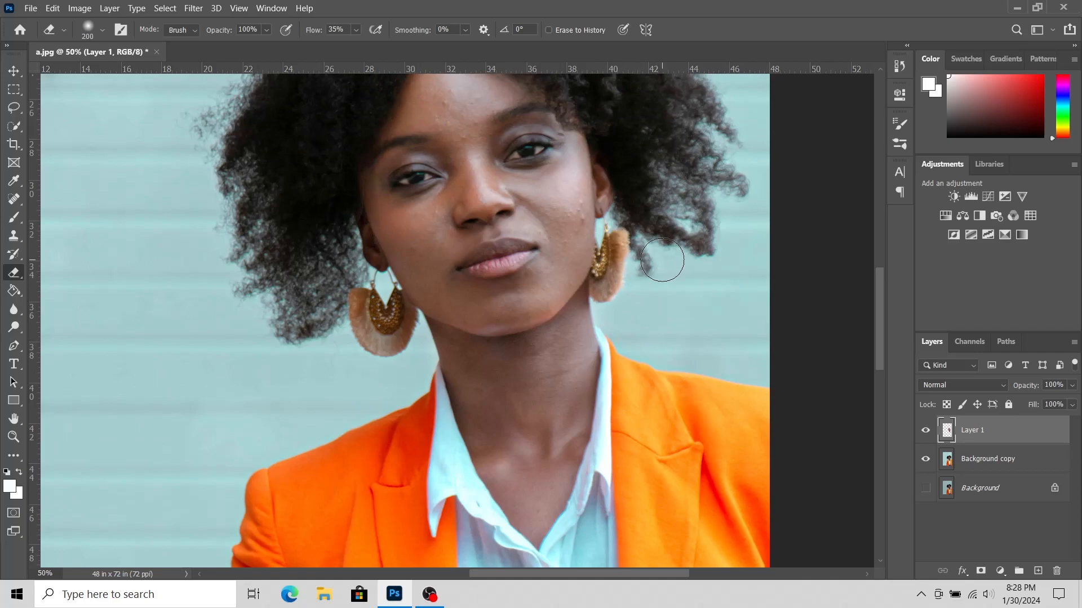
scroll(622, 232, "up", 4)
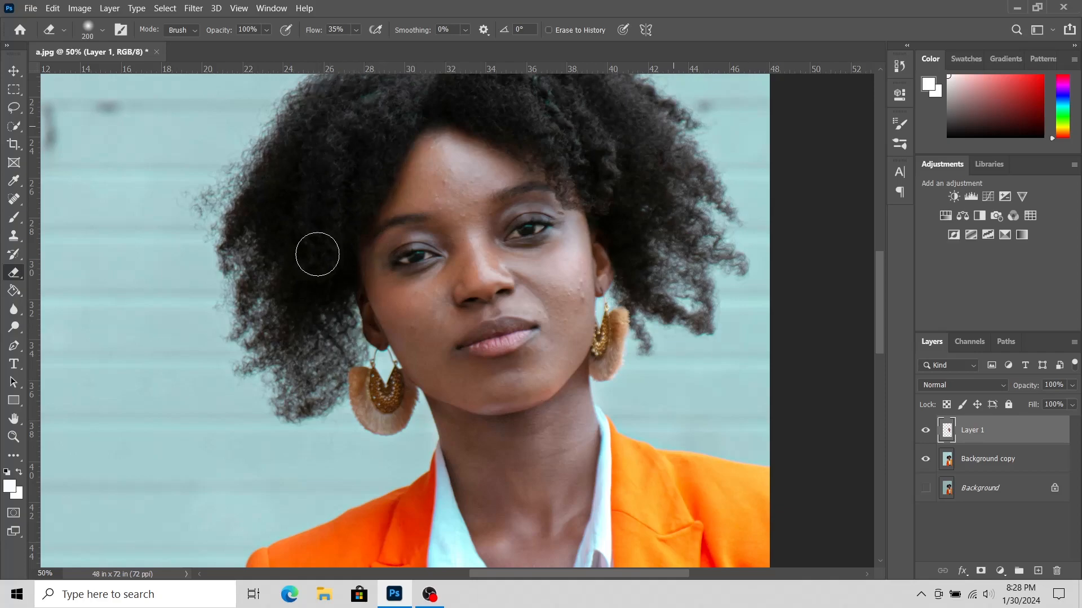
left_click(14, 71)
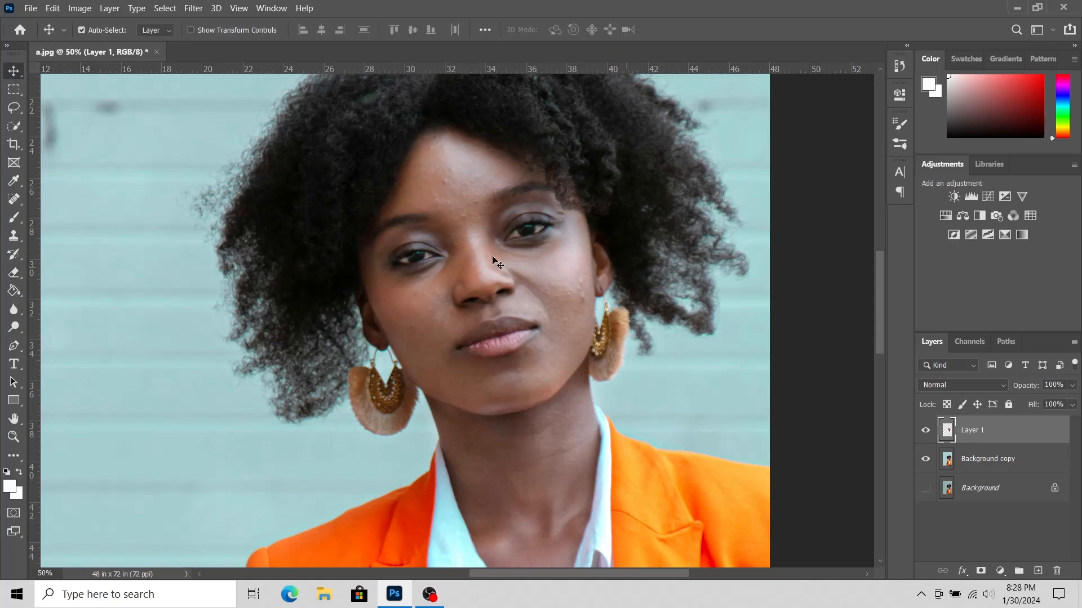
- Check the blended skin on the whole portrait and merge Layer 1 down into Background copy
left_click(14, 437)
left_click(423, 30)
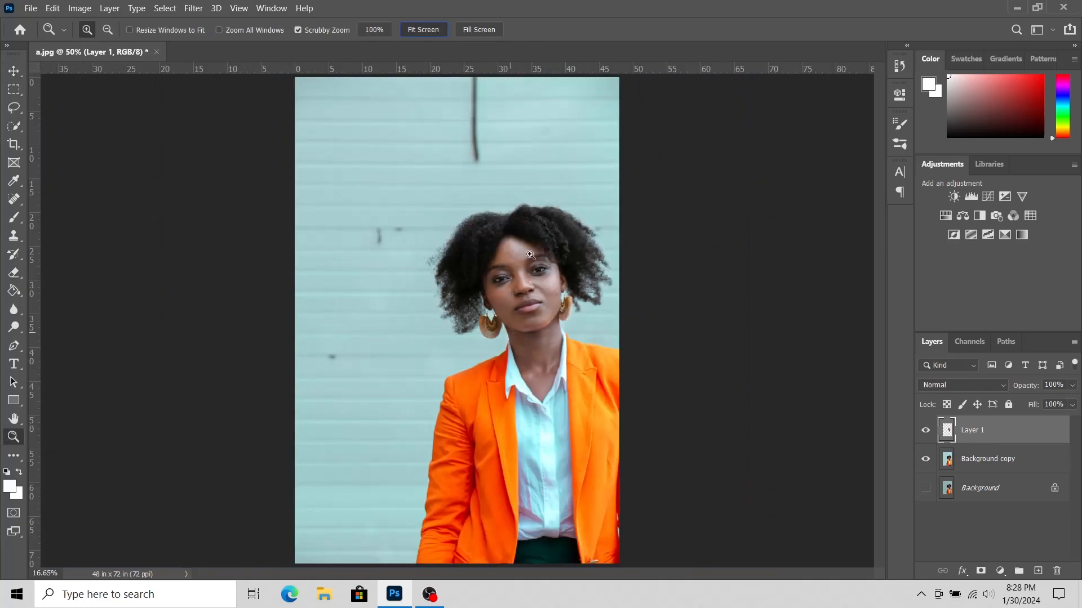
left_click(575, 299)
left_click(617, 375)
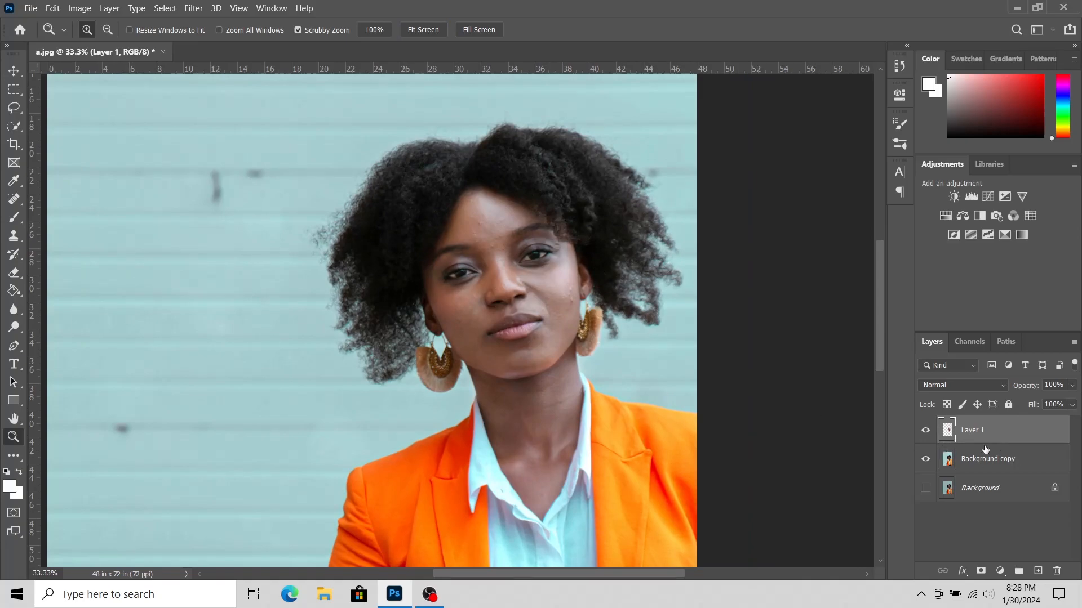
right_click(1001, 437)
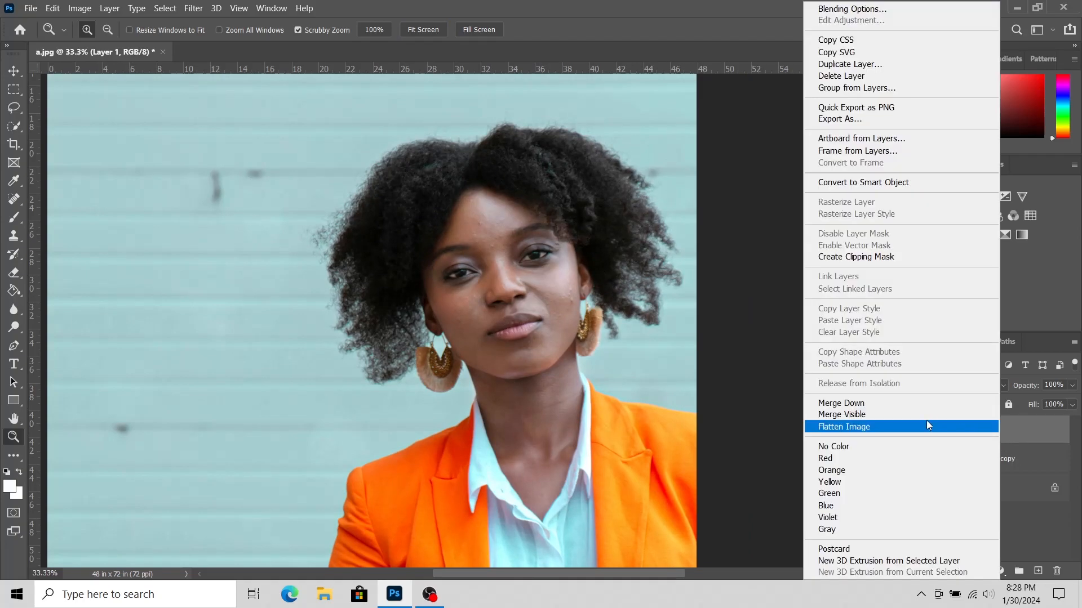
left_click(878, 403)
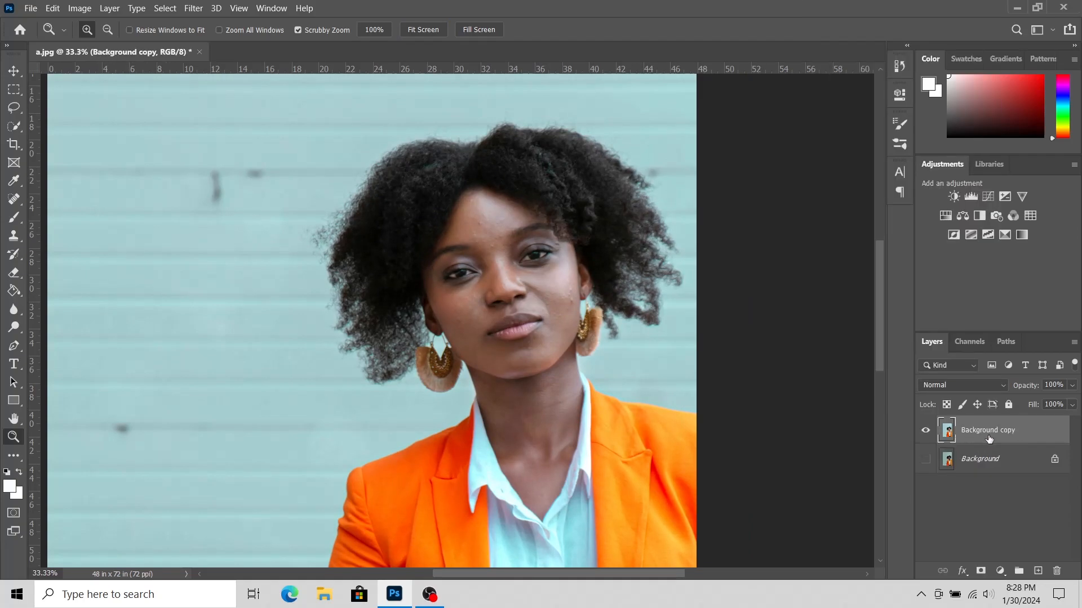
- Compare the retouched portrait with the original by toggling the layer visibility
left_click(925, 432)
left_click(925, 432)
left_click(925, 432)
left_click(925, 431)
- Duplicate the Background copy layer, set the duplicate's blend mode to Vivid Light and invert its colors
left_click_drag(1015, 434, 1036, 571)
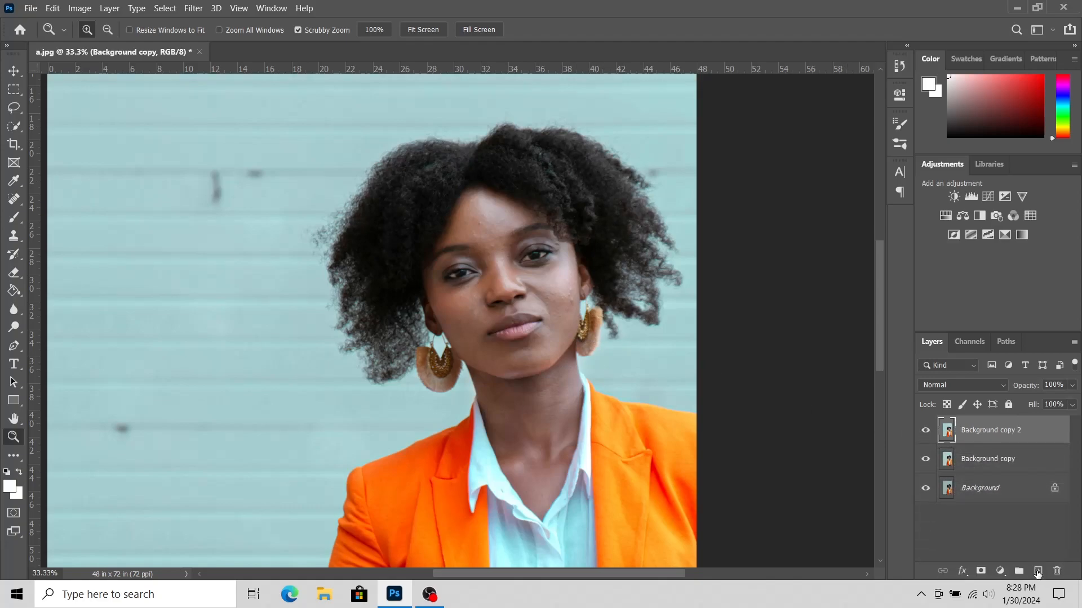
left_click(979, 387)
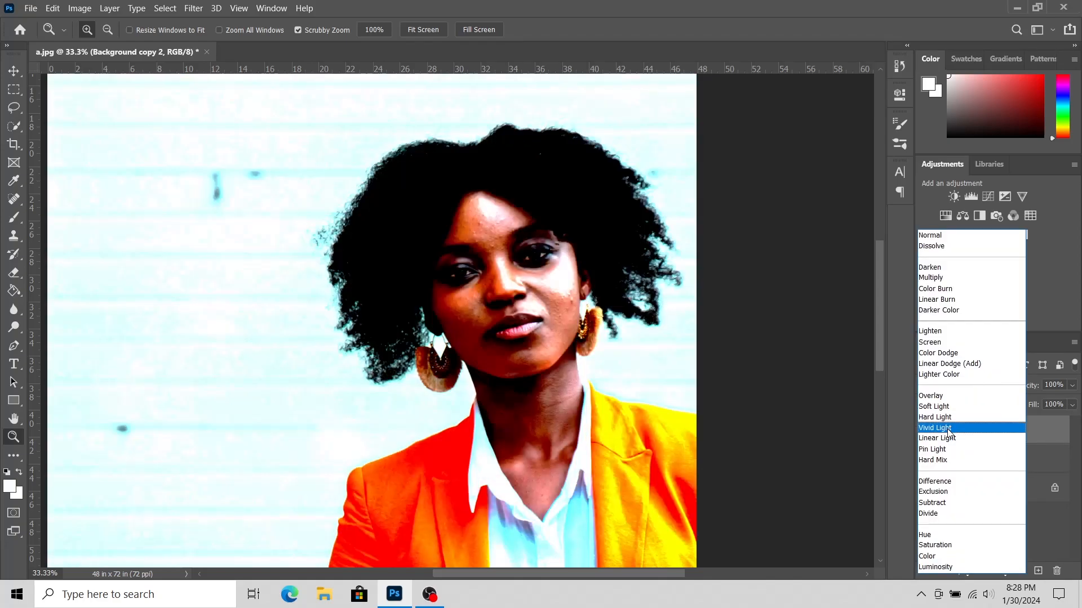
left_click(950, 429)
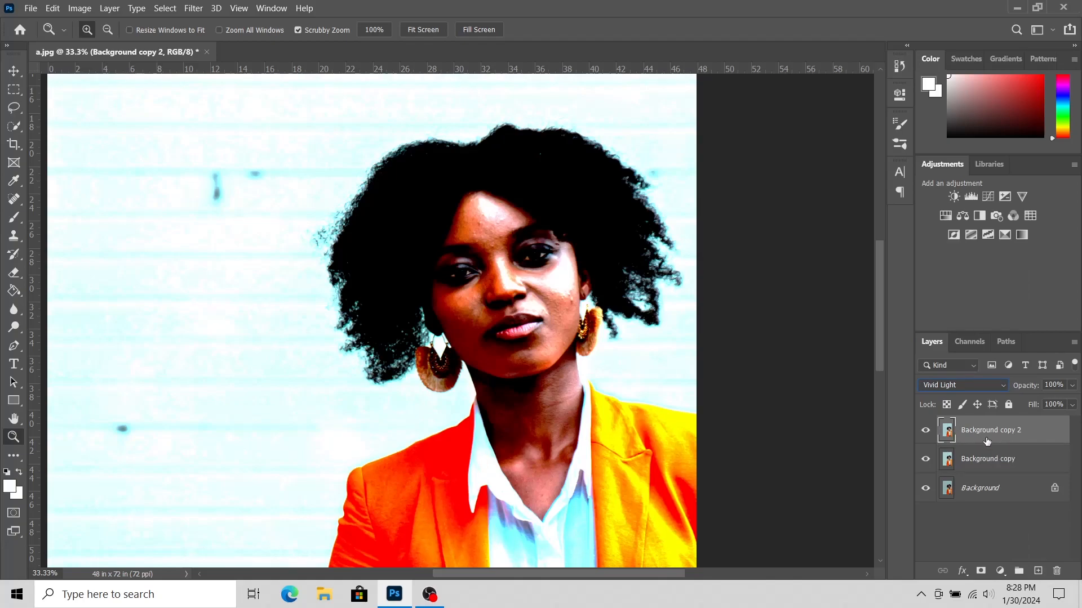
key("ctrl+i")
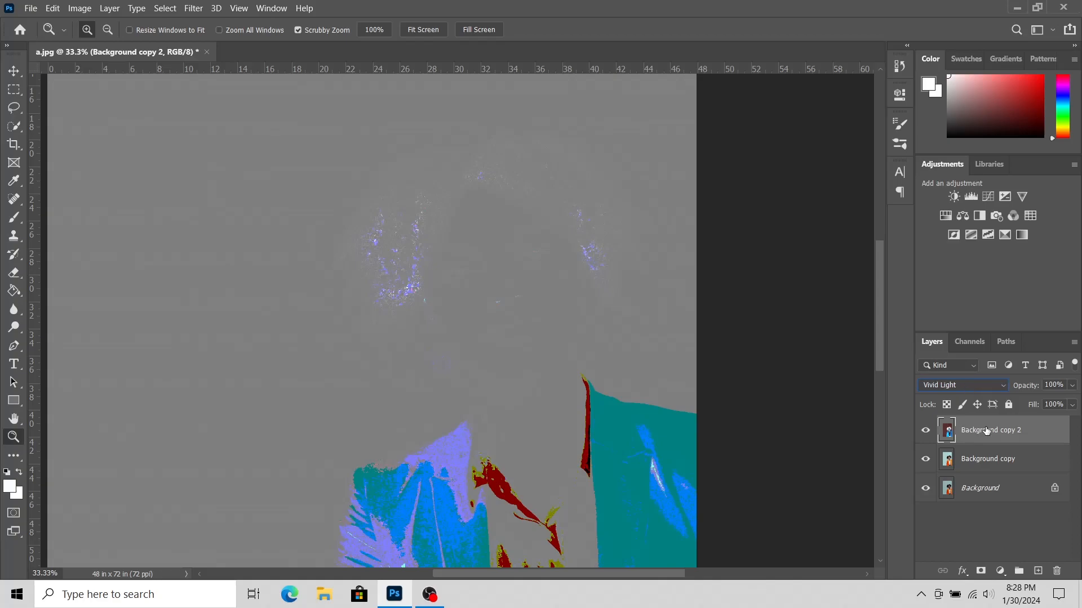
- Apply a High Pass filter with a 12.5 px radius to the inverted Background copy 2 layer
left_click(193, 8)
mouse_move(229, 276)
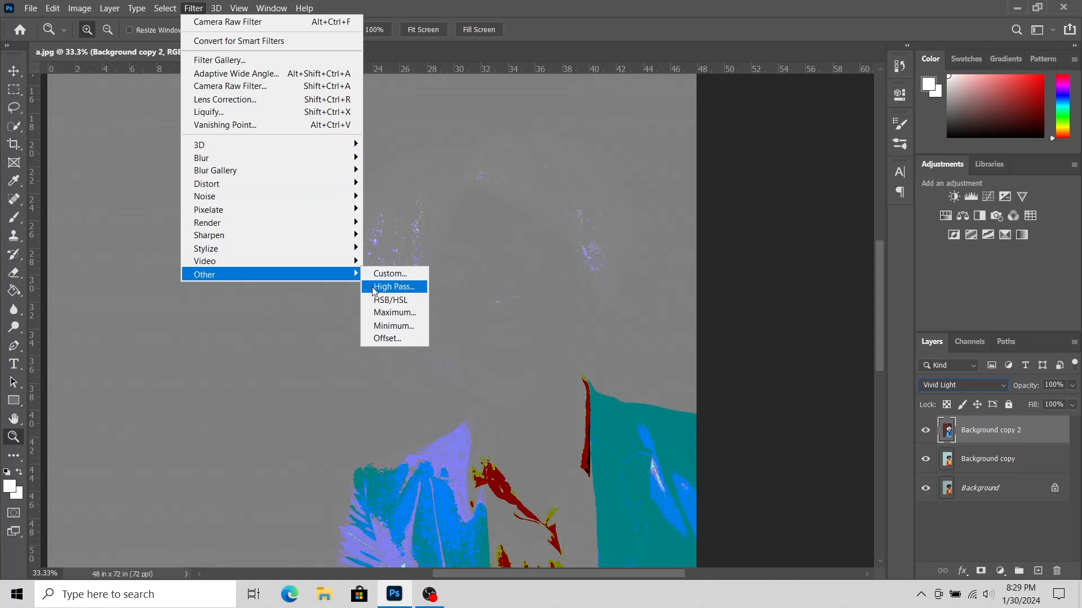
left_click(388, 285)
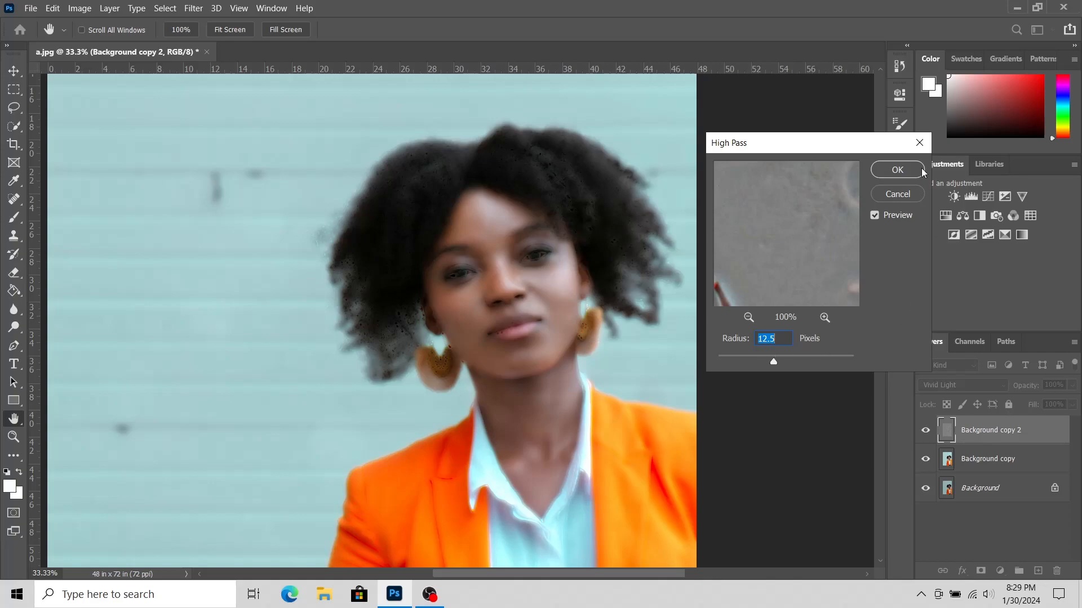
left_click(904, 169)
key("z")
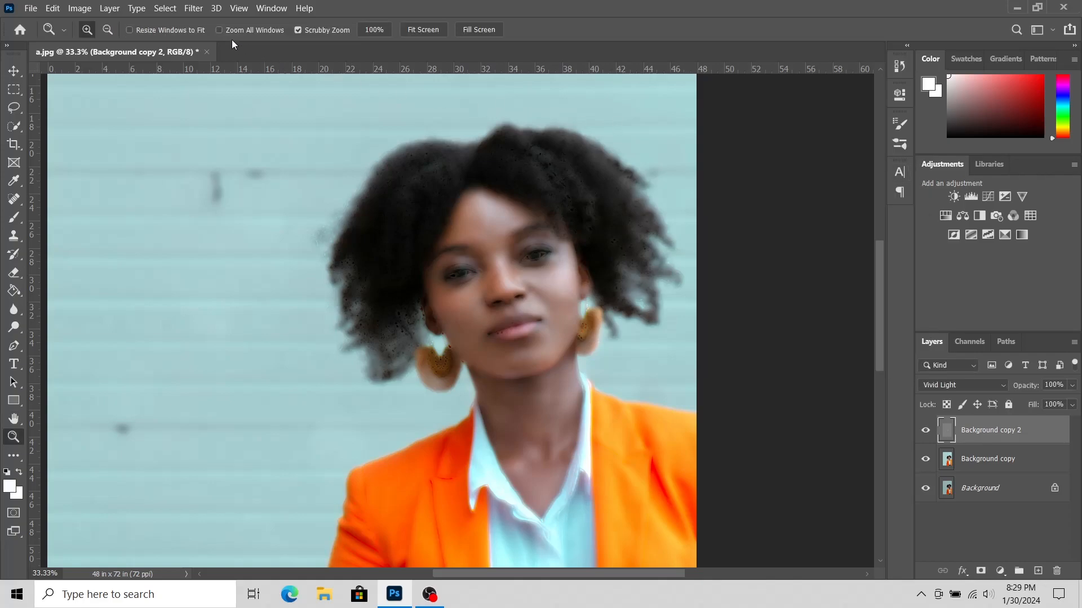
- Apply a Gaussian Blur with a 0.8 px radius to the Background copy 2 layer
left_click(195, 9)
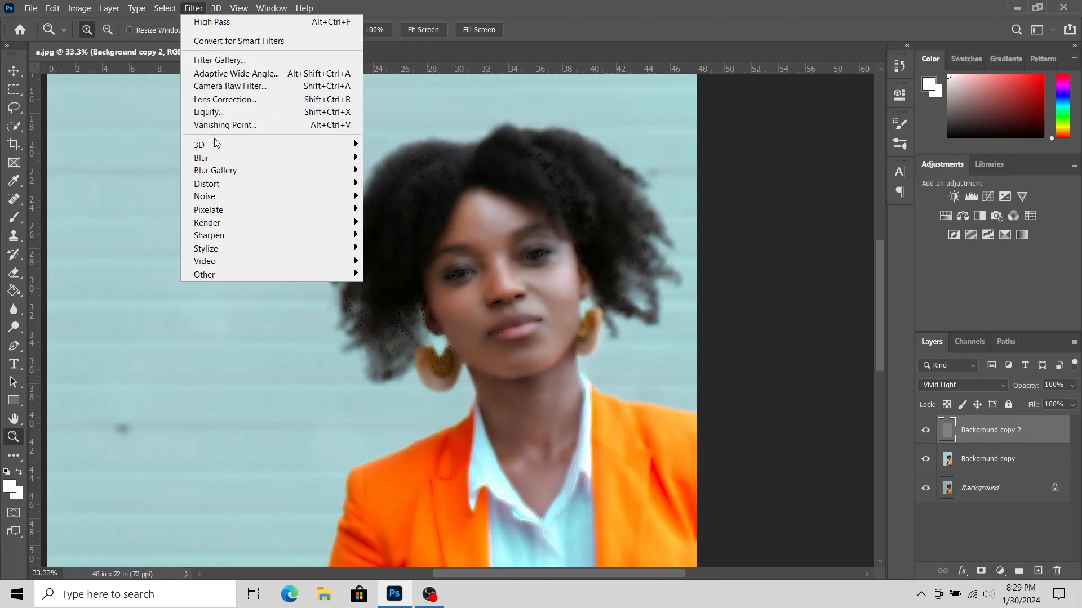
mouse_move(218, 159)
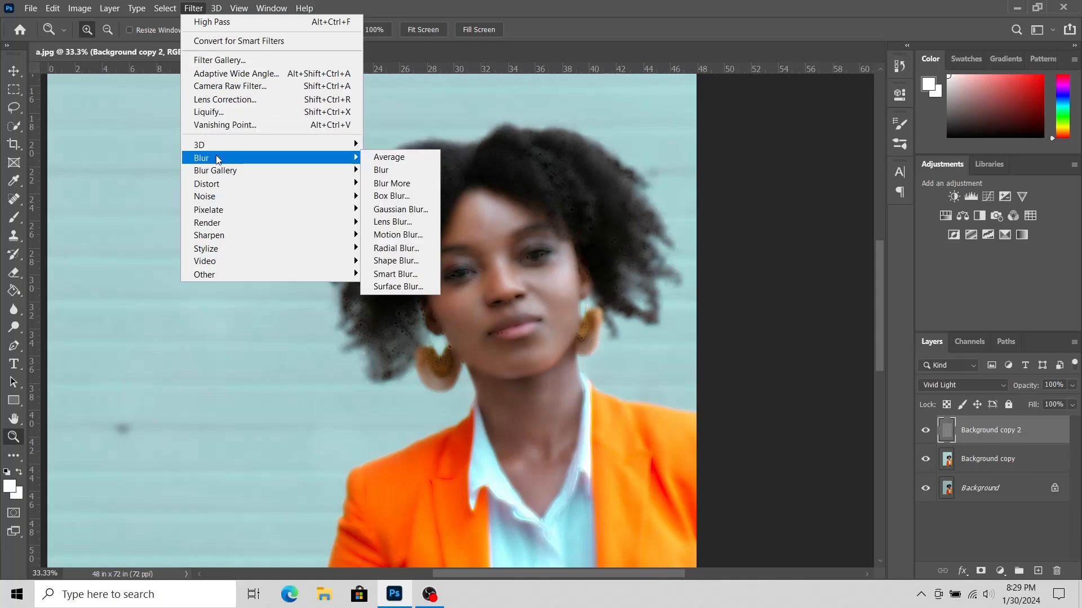
left_click(415, 209)
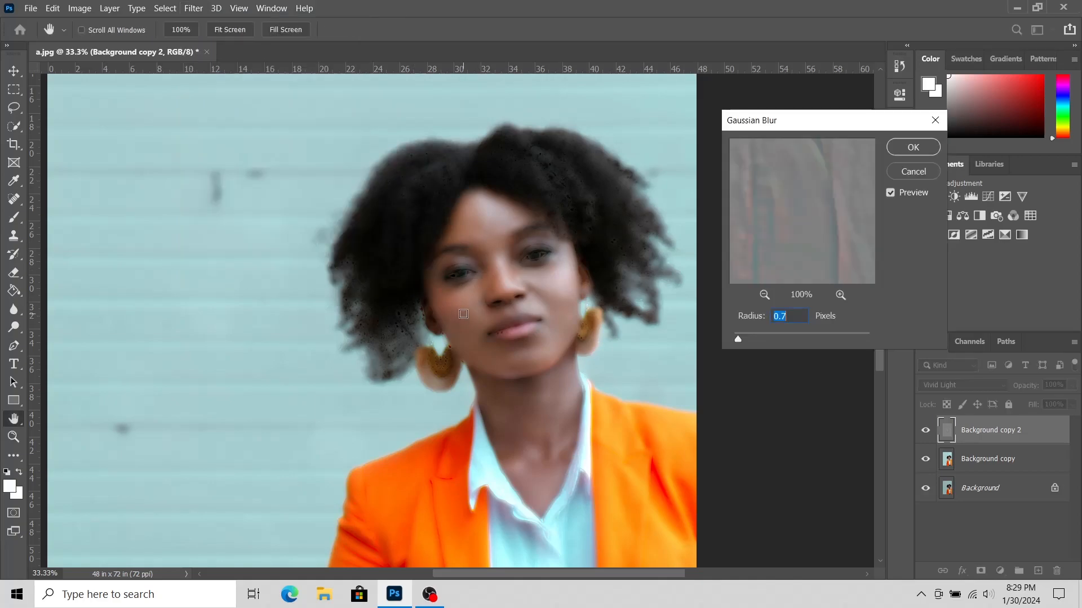
left_click(737, 340)
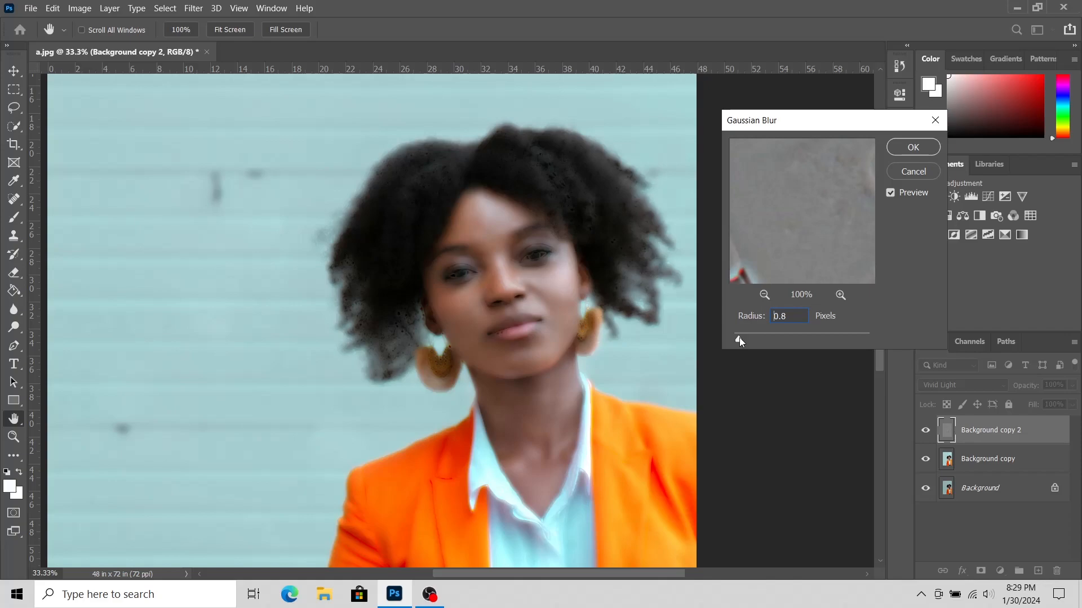
left_click(738, 338)
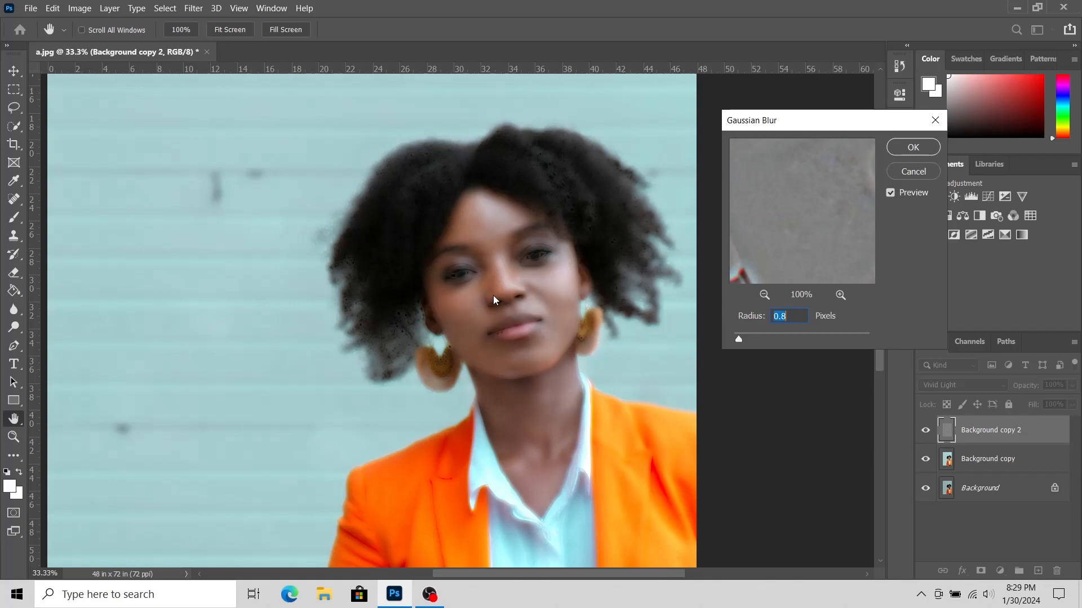
left_click(912, 148)
key("z")
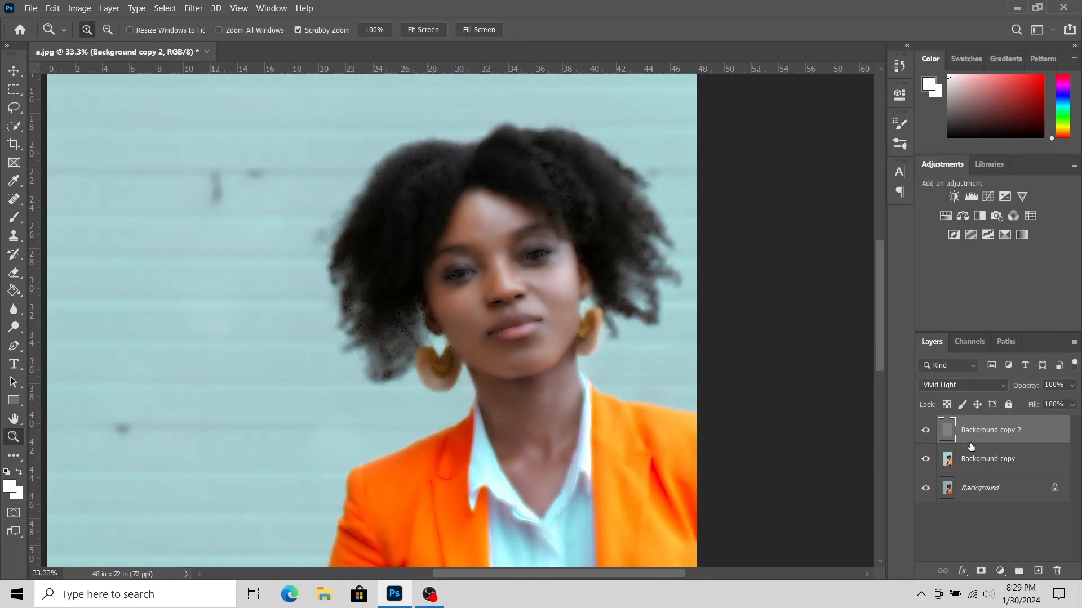
- Add a layer mask to Background copy 2 and invert it to black to hide the smoothing effect
left_click(981, 570)
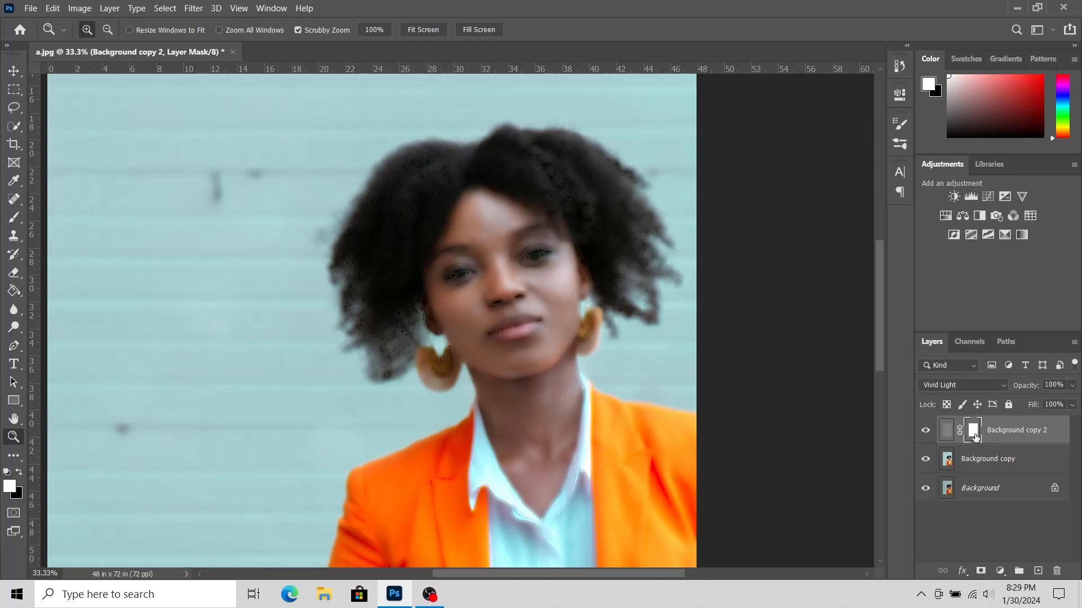
key("ctrl+i")
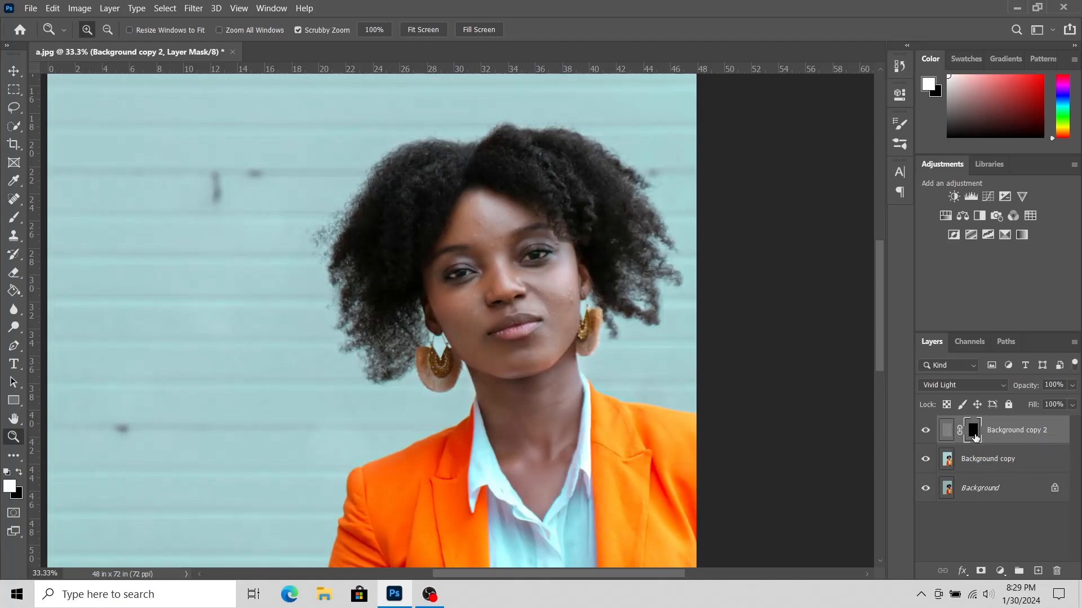
- Reveal the smoothing on the face and neck skin by painting white on the mask with an 80 px brush at 22% flow
left_click(16, 219)
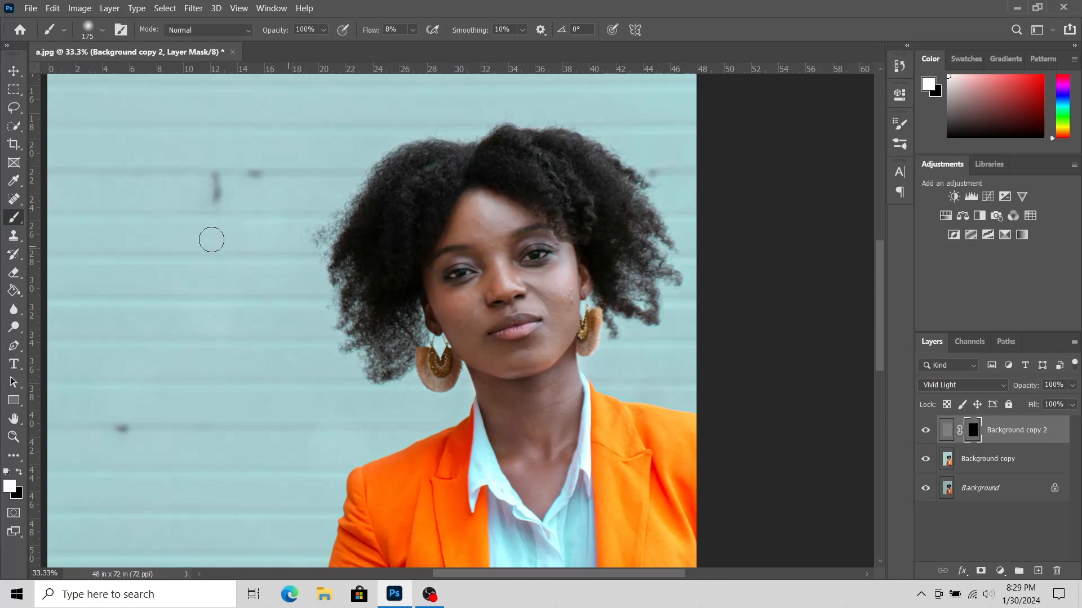
left_click(414, 31)
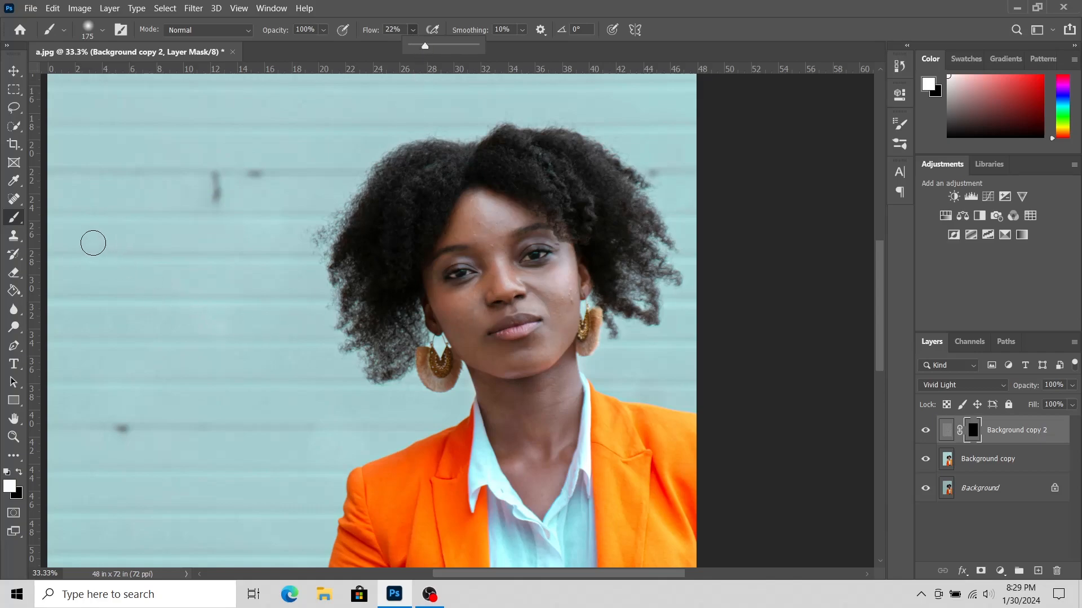
left_click(19, 220)
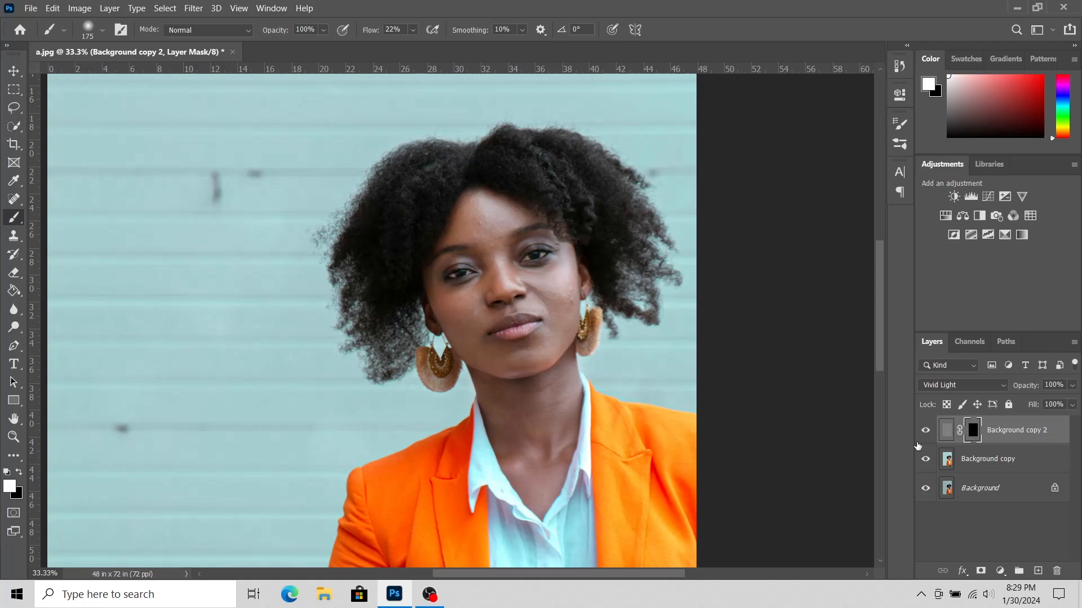
left_click(14, 437)
left_click(581, 293)
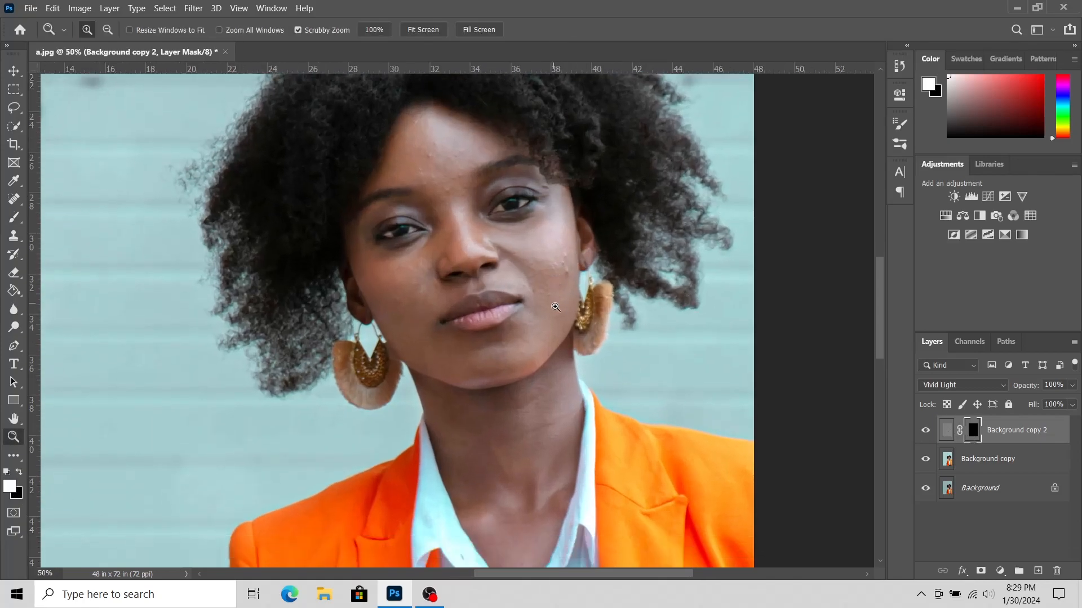
left_click(13, 217)
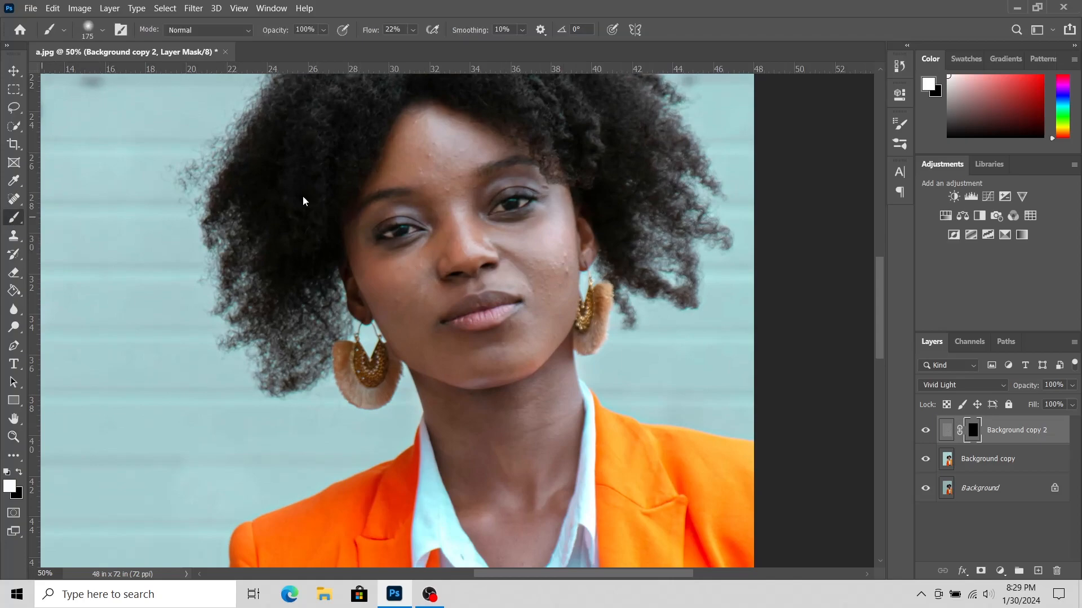
key("bracketleft")
key("bracketleft")
key("bracketleft")
key("bracketleft")
key("bracketleft")
mouse_move(425, 139)
left_mouse_down()
mouse_move(415, 118)
mouse_move(440, 119)
mouse_move(464, 159)
mouse_move(406, 142)
mouse_move(432, 186)
left_mouse_up()
mouse_move(515, 241)
left_mouse_down()
mouse_move(527, 176)
mouse_move(462, 196)
mouse_move(440, 217)
mouse_move(365, 223)
mouse_move(404, 203)
mouse_move(427, 243)
mouse_move(415, 323)
mouse_move(399, 275)
mouse_move(387, 322)
mouse_move(422, 275)
mouse_move(456, 296)
mouse_move(389, 295)
mouse_move(400, 347)
mouse_move(444, 337)
mouse_move(453, 357)
mouse_move(486, 362)
mouse_move(423, 362)
left_mouse_up()
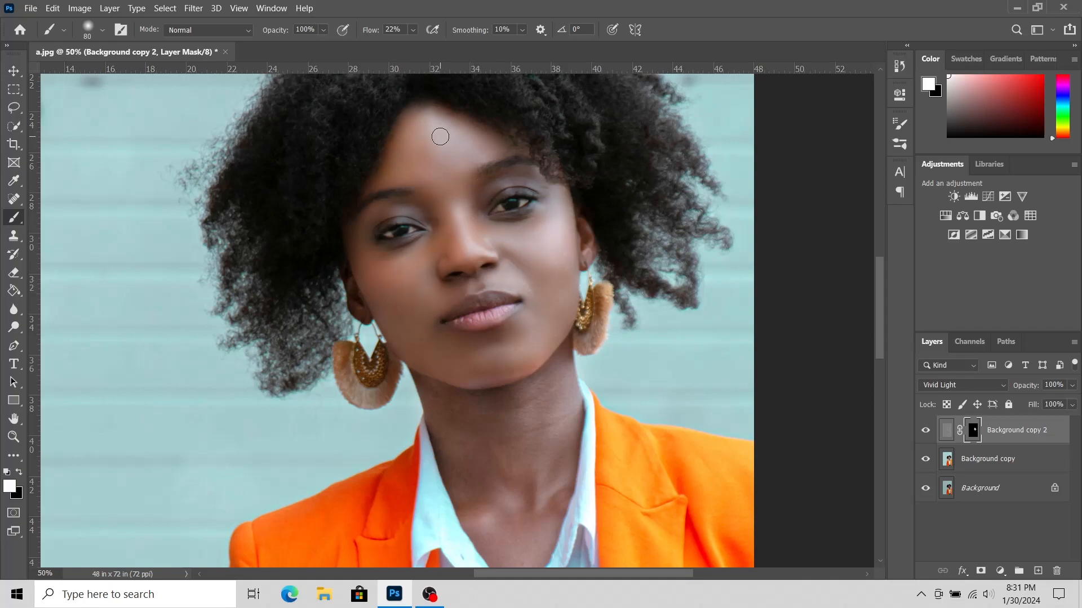
scroll(440, 137, "down", 4)
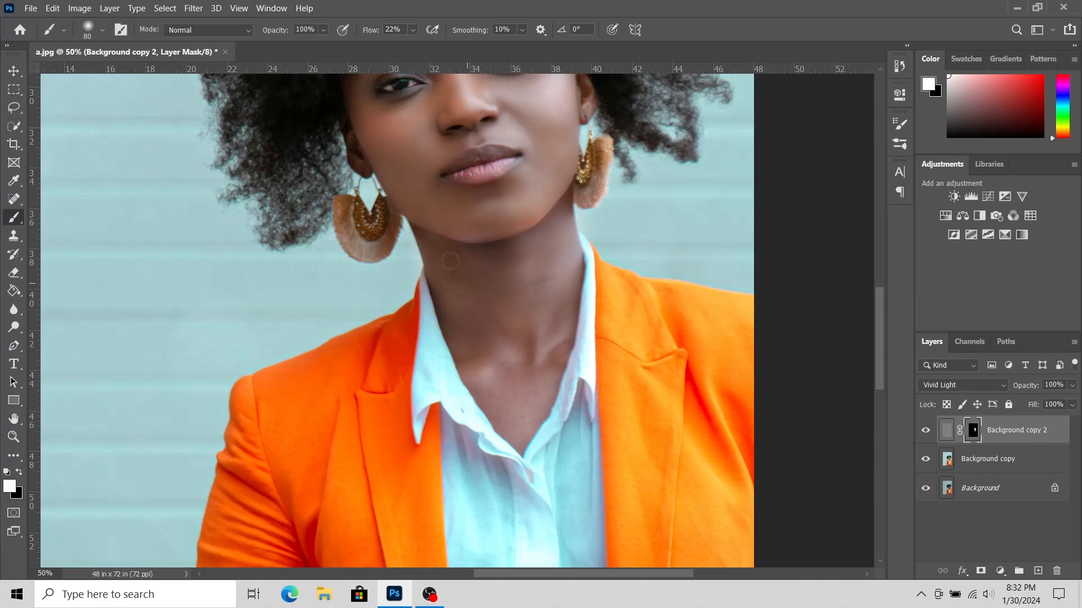
scroll(498, 293, "down", 2)
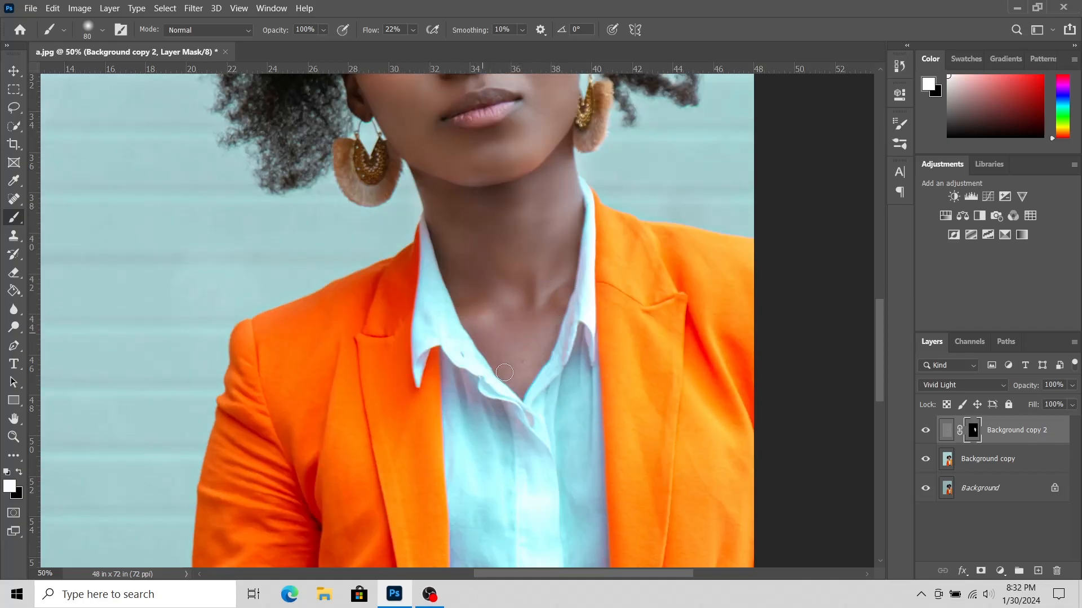
scroll(523, 306, "up", 5)
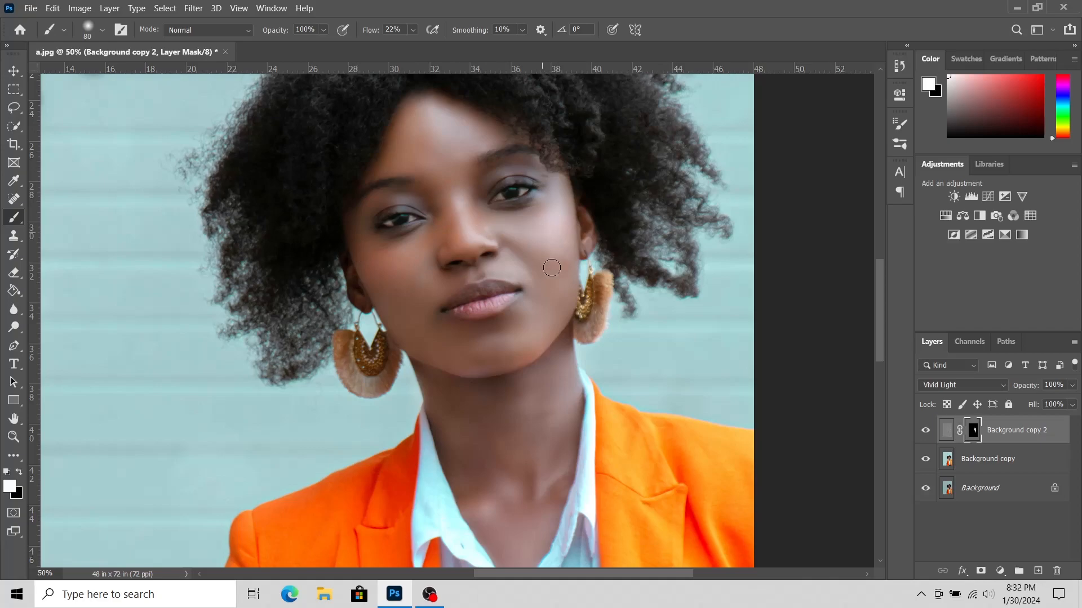
- Fit the whole portrait in view and merge Background copy 2 down into Background copy
key("ctrl+minus")
key("z")
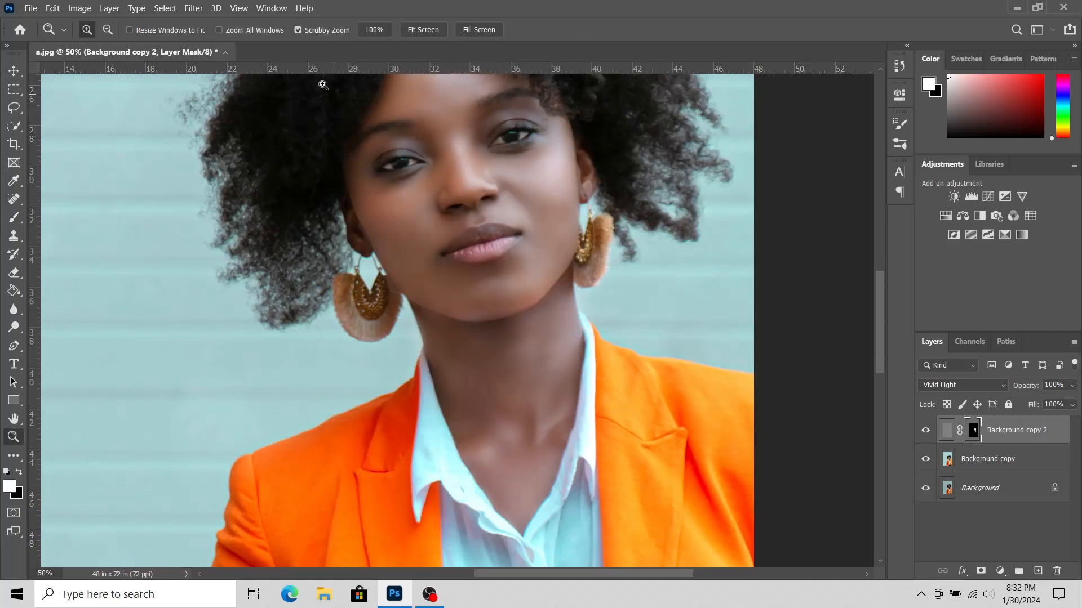
left_click(423, 30)
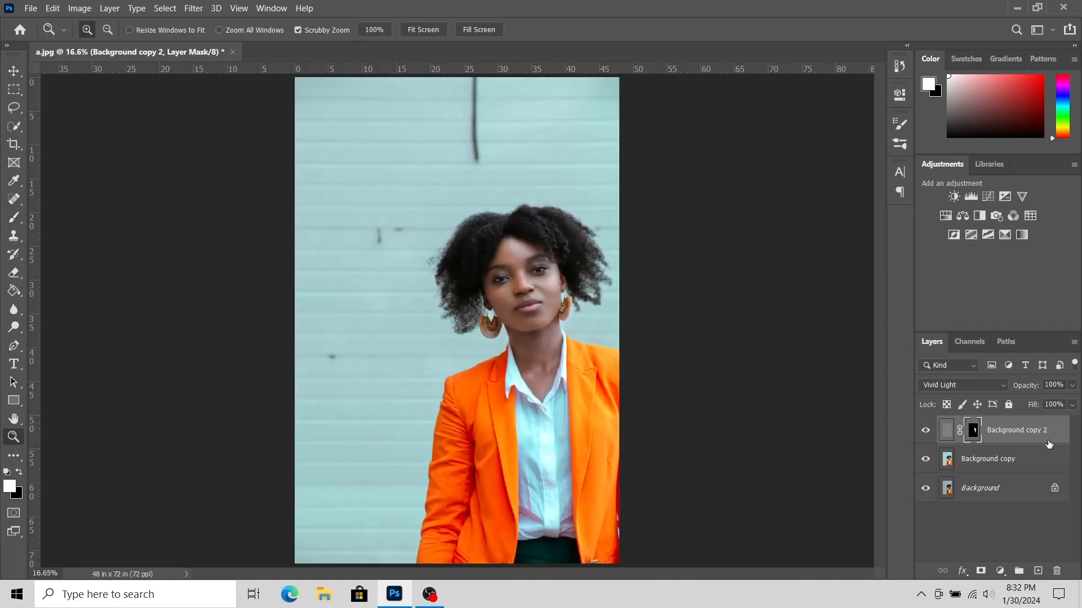
right_click(1010, 435)
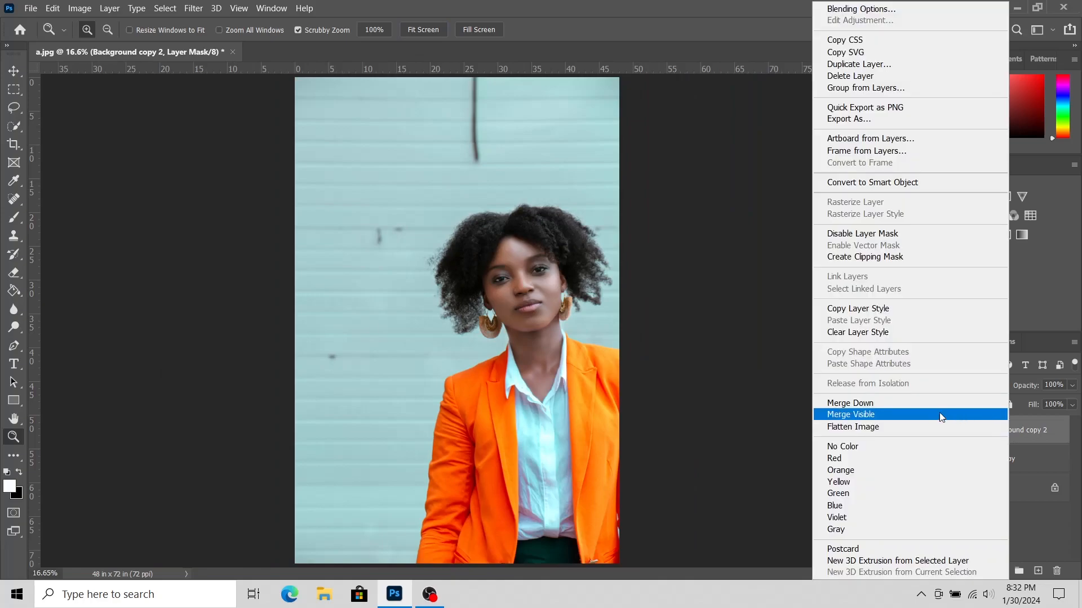
left_click(901, 402)
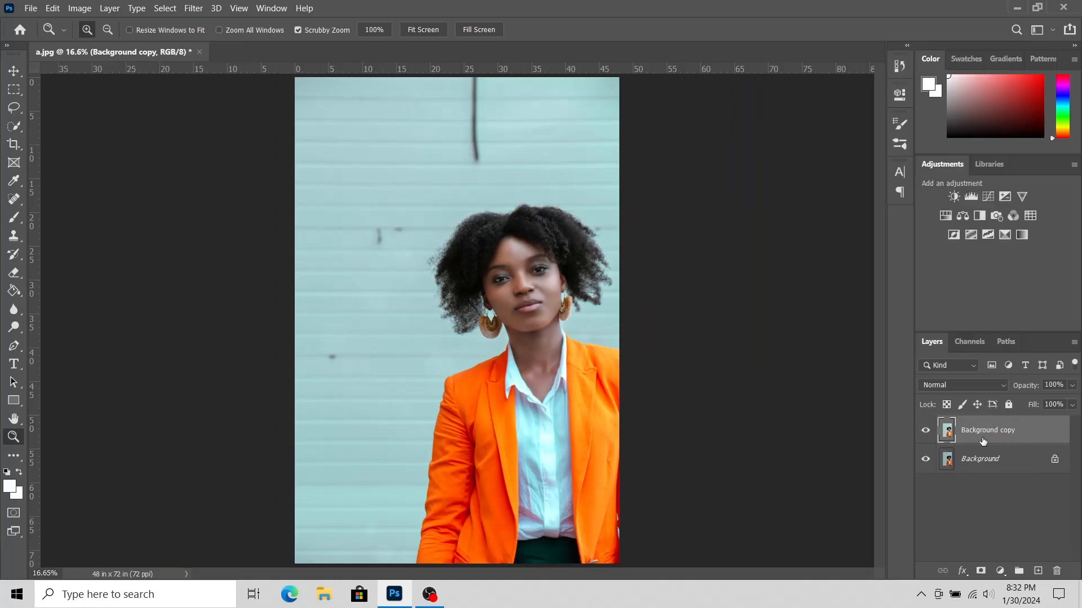
- Compare the smoothed skin with the original photo by hiding and showing the Background copy layer
left_click(925, 431)
left_click(926, 431)
left_click(925, 431)
left_click(925, 431)
mouse_move(1033, 434)
left_mouse_down()
mouse_move(1020, 547)
mouse_move(1013, 433)
left_mouse_up()
- In the Camera Raw filter's basic adjustments, set Contrast -21, Highlights -26, Shadows +7, Whites +50 and Blacks +17
left_click(193, 8)
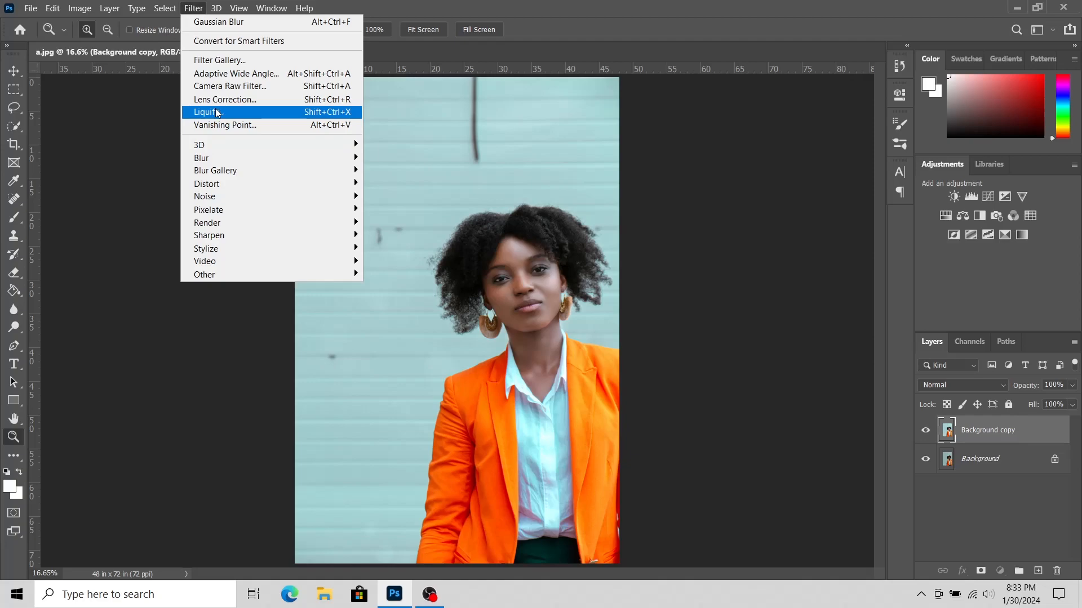
left_click(216, 88)
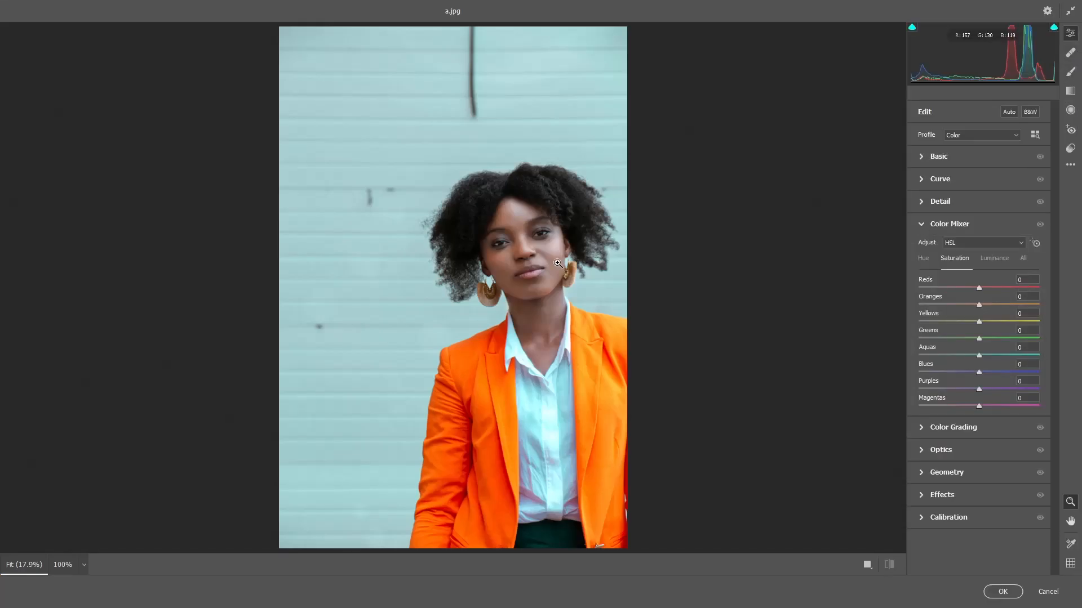
left_click(922, 225)
left_click(927, 158)
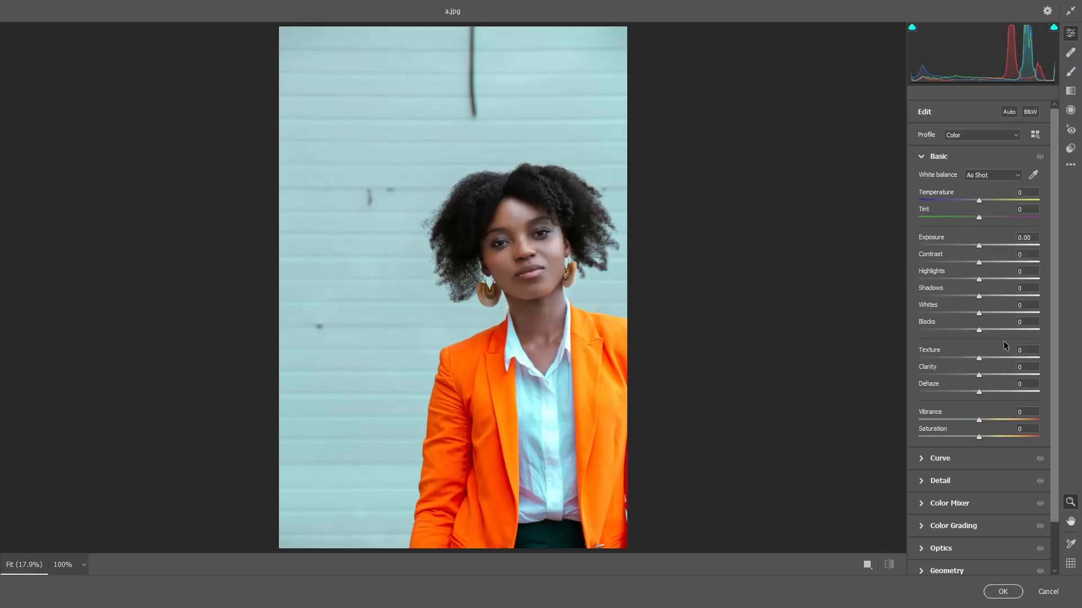
left_click_drag(979, 314, 1009, 316)
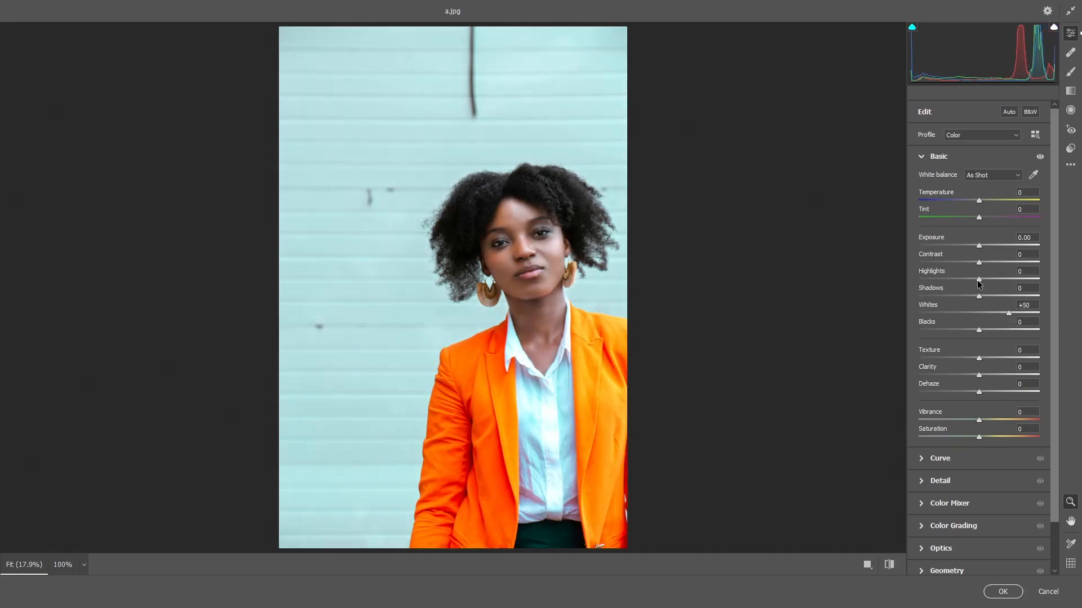
left_click_drag(966, 280, 989, 331)
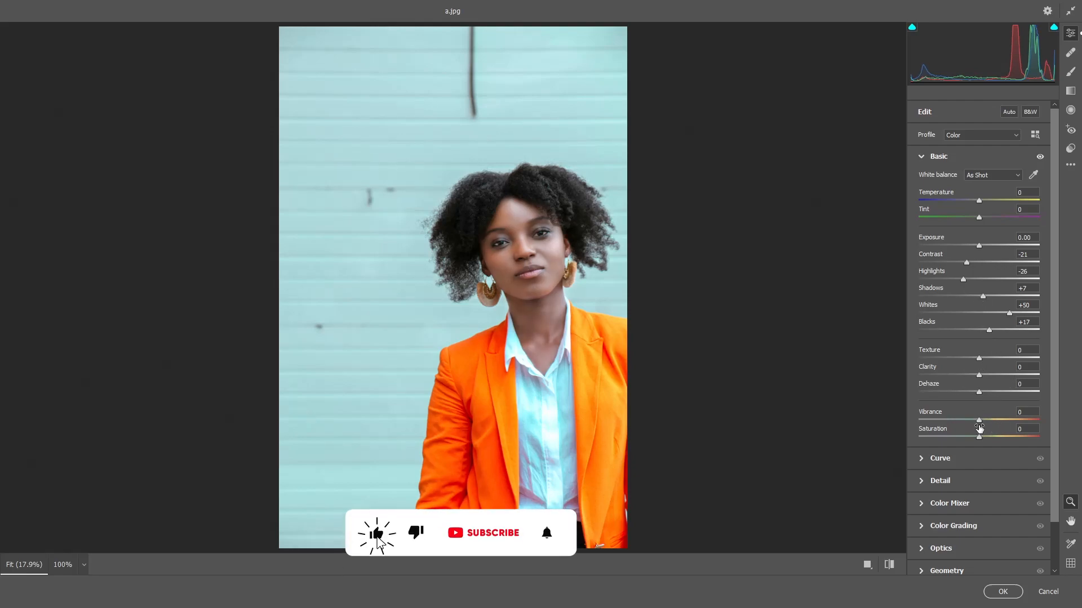
- Set the Color Mixer saturation to Oranges -14, Aquas +9 and Blues -42, and apply the Camera Raw filter
left_click(921, 158)
left_click(921, 225)
left_click_drag(978, 372, 985, 342)
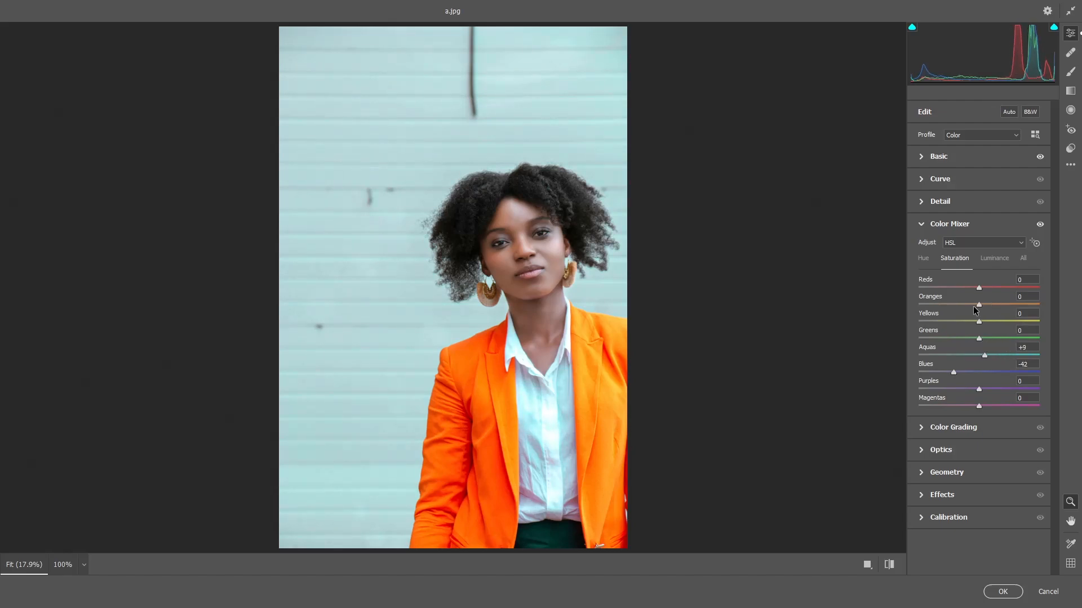
left_click_drag(979, 305, 979, 289)
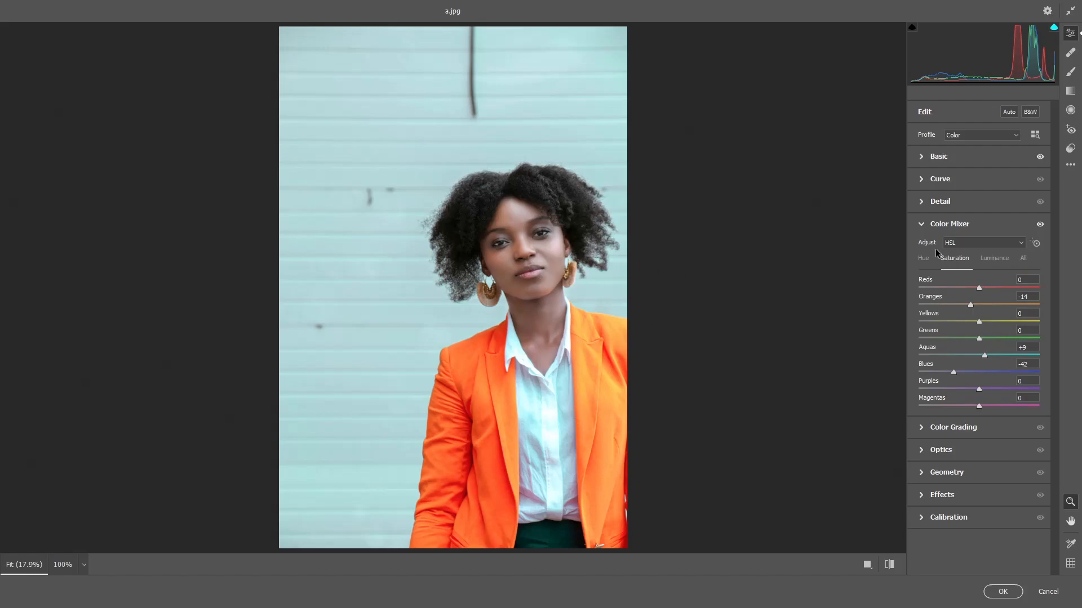
left_click(920, 225)
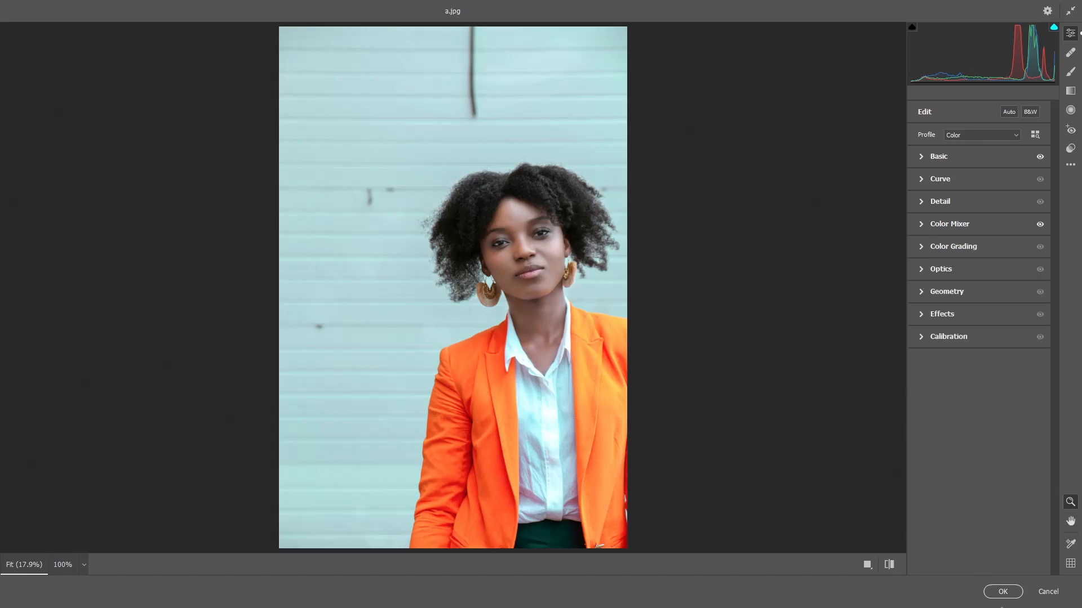
left_click(1002, 591)
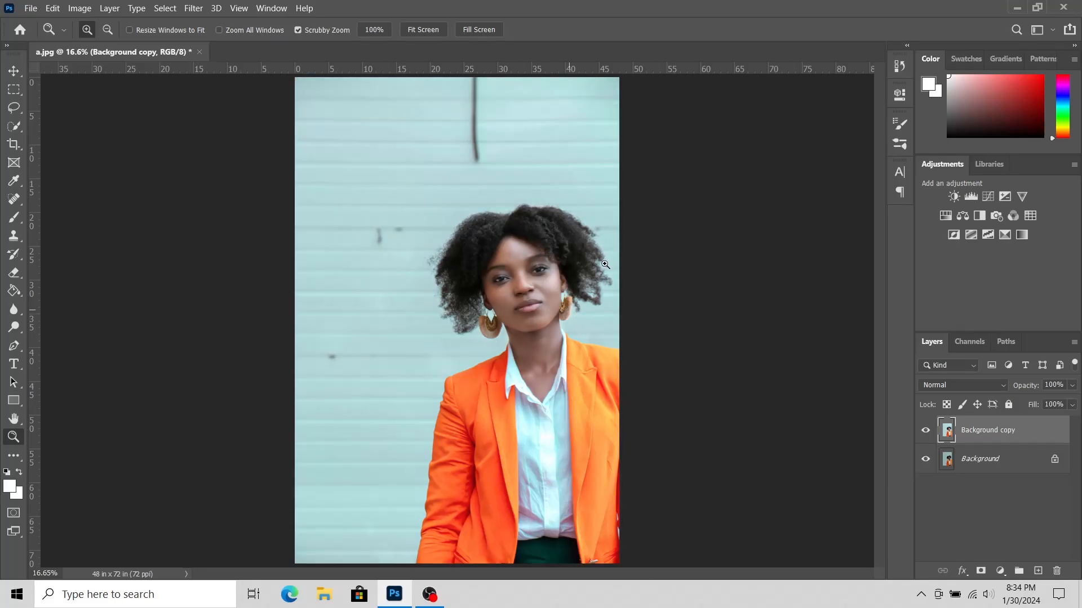
- Compare the color-adjusted portrait with the original by toggling the visibility of Background copy
left_click(926, 432)
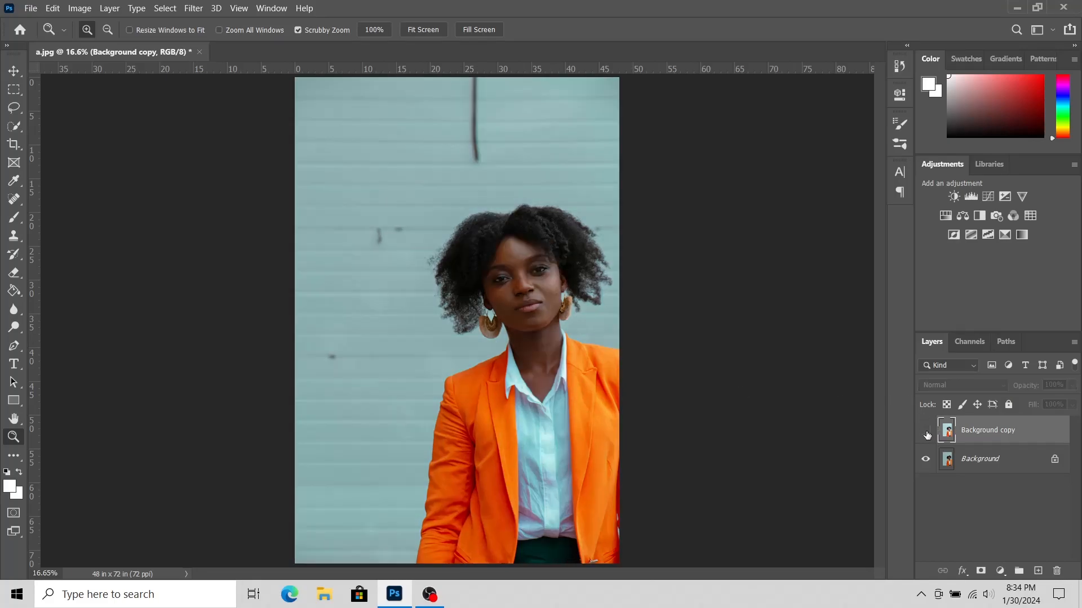
left_click(926, 432)
left_click(926, 432)
left_click(926, 433)
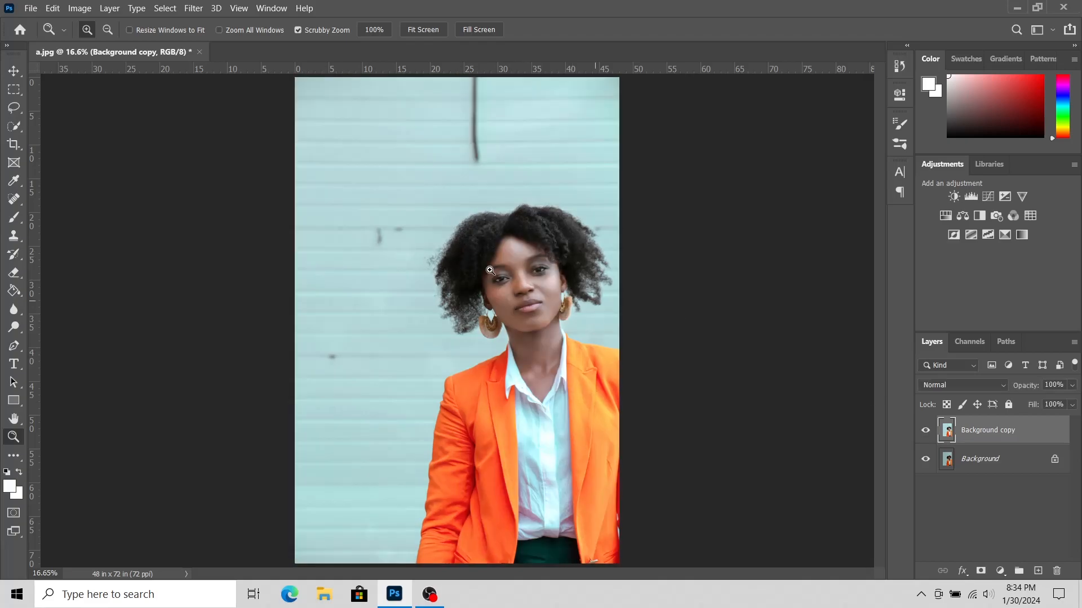